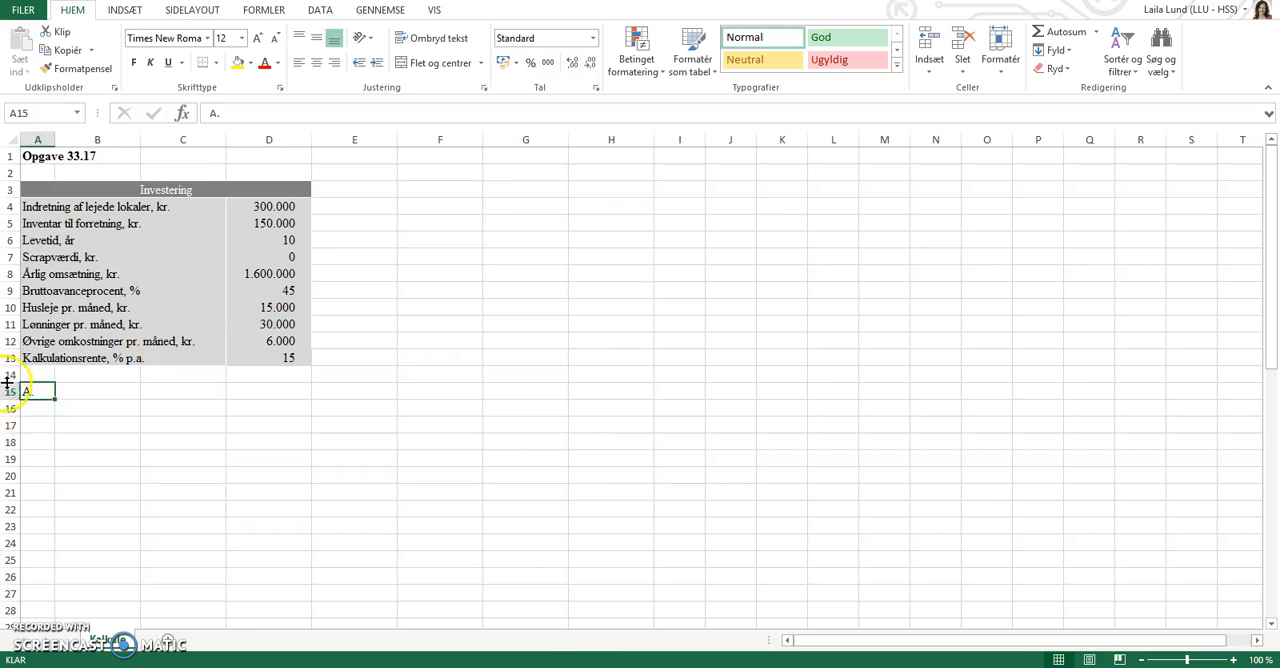
Enter the label "Omsætning" in B16 and link C16 to the annual revenue in D8.
{"action": "left_click", "coordinate": [72, 408]}
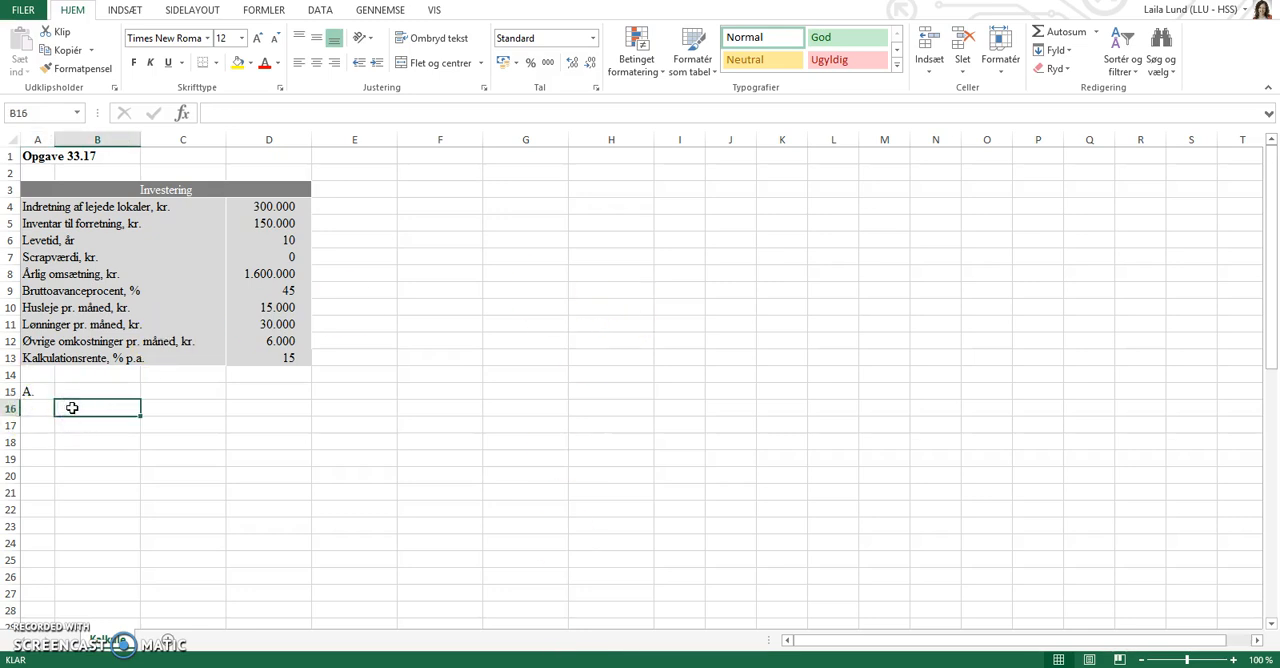
{"action": "type", "text": "Omsætning"}
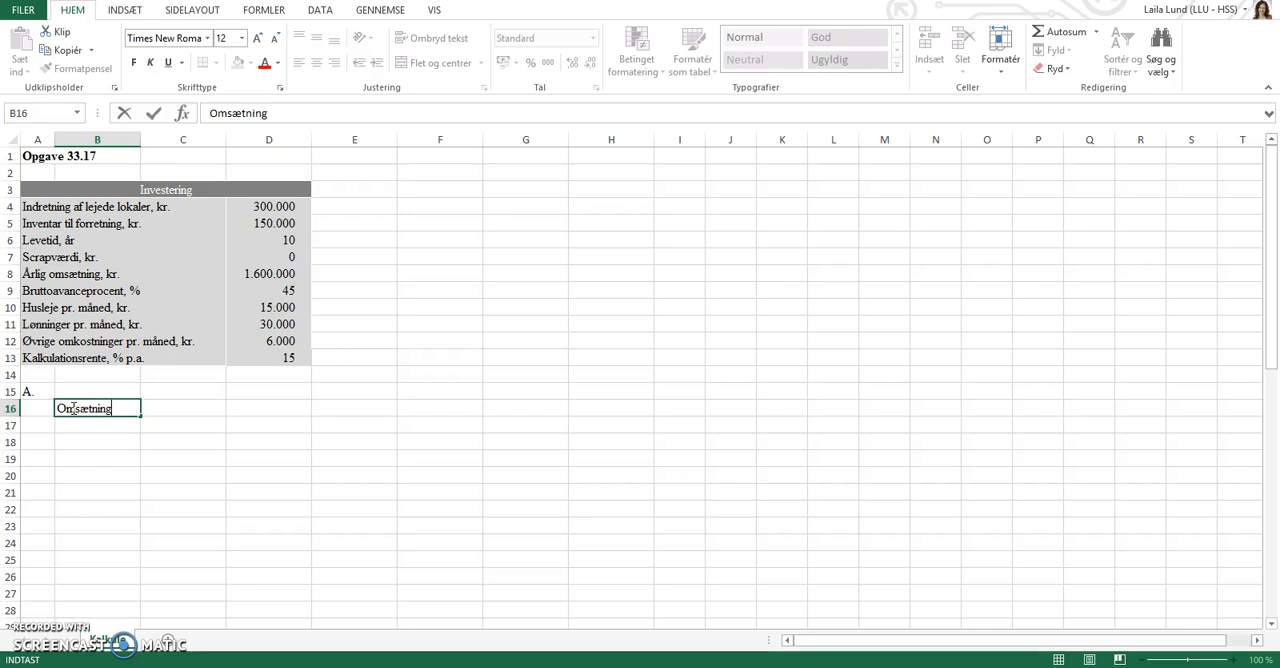
{"action": "key", "text": "Tab"}
{"action": "type", "text": "="}
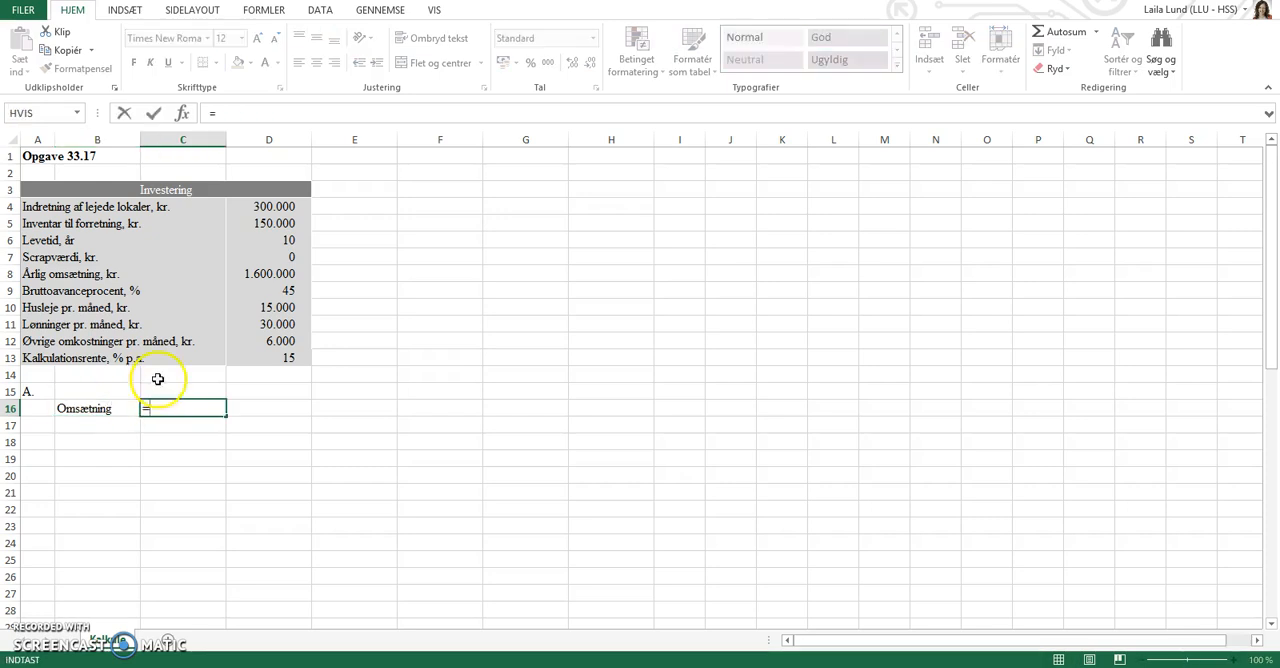
{"action": "left_click", "coordinate": [259, 273]}
{"action": "key", "text": "Return"}
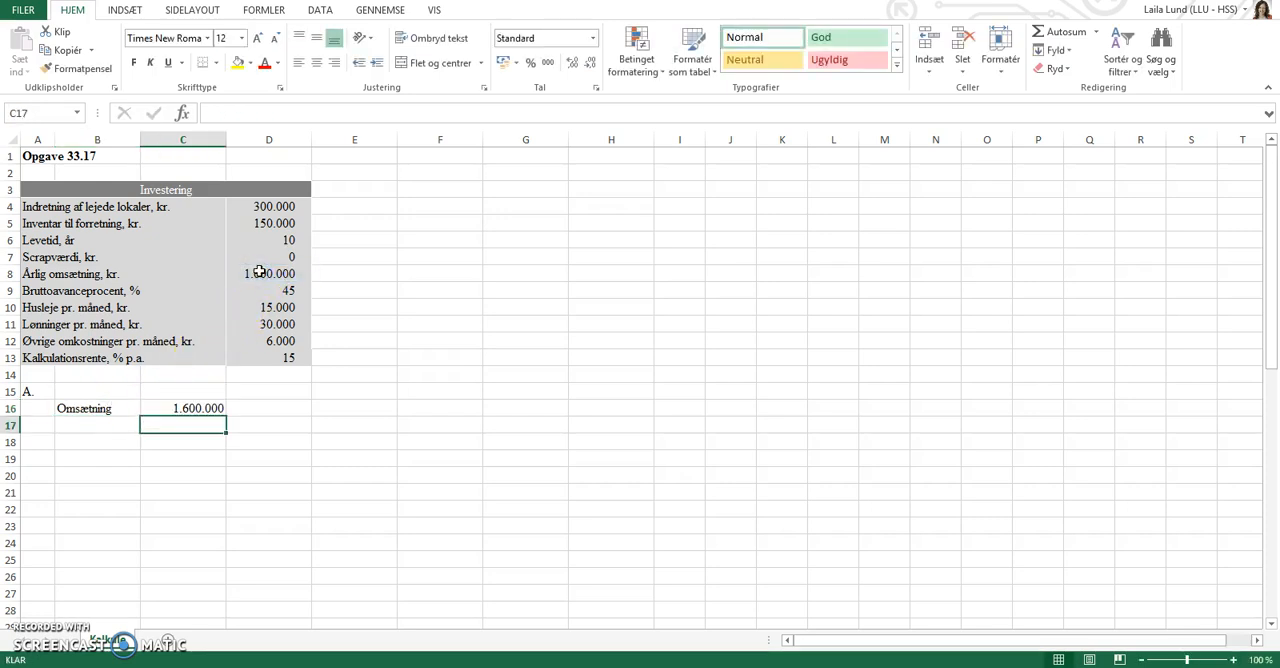
Enter the label "- Vareforbrug" in B17 and calculate the cost of goods in C17 as =C16*0,55.
{"action": "key", "text": "Left"}
{"action": "type", "text": "'-"}
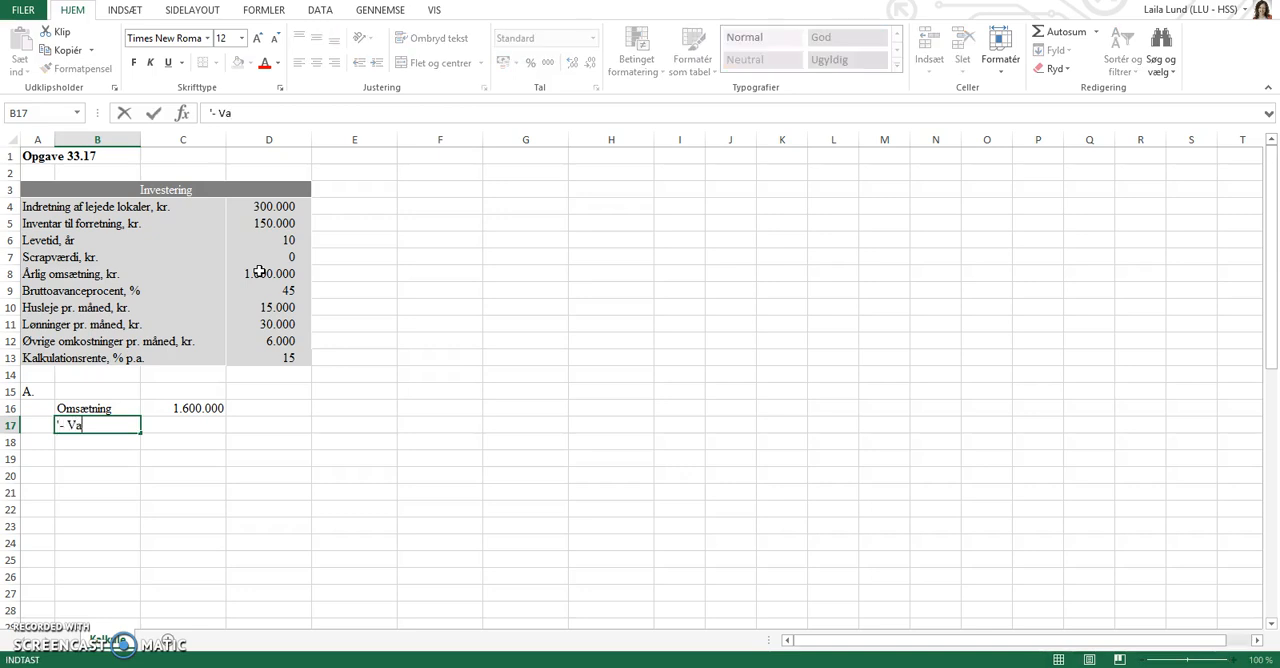
{"action": "type", "text": " Vareforbrug"}
{"action": "key", "text": "Tab"}
{"action": "type", "text": "="}
{"action": "key", "text": "Up"}
{"action": "type", "text": "*"}
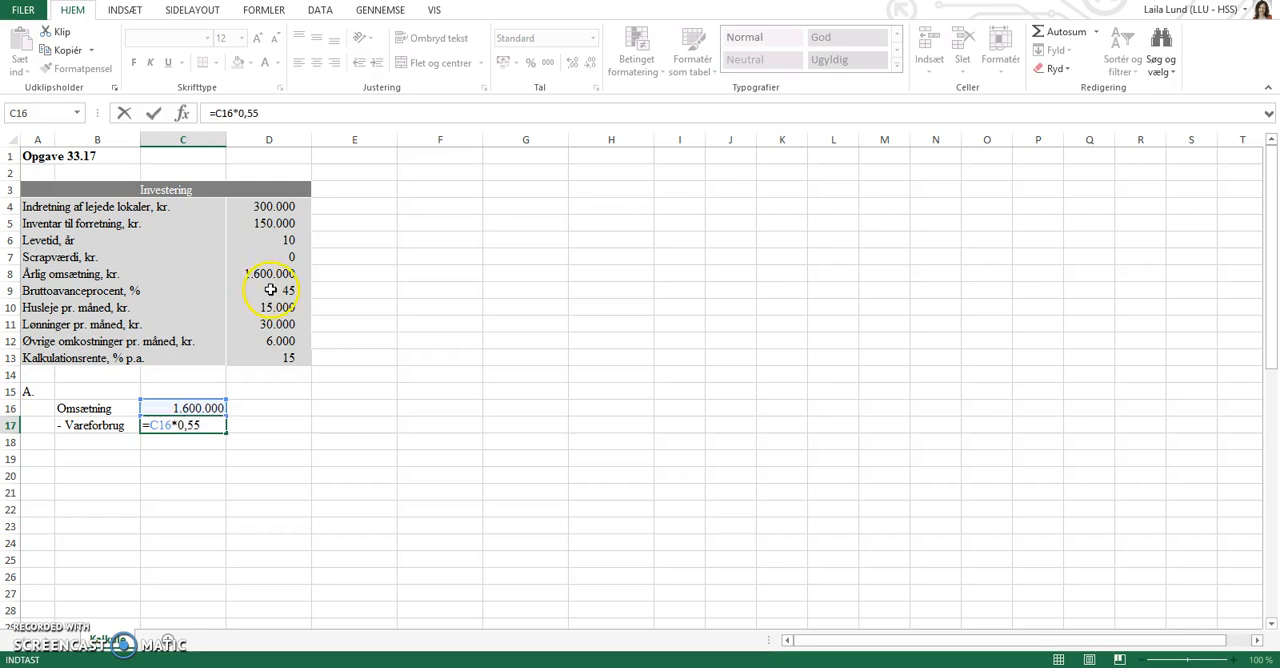
{"action": "key", "text": "Return"}
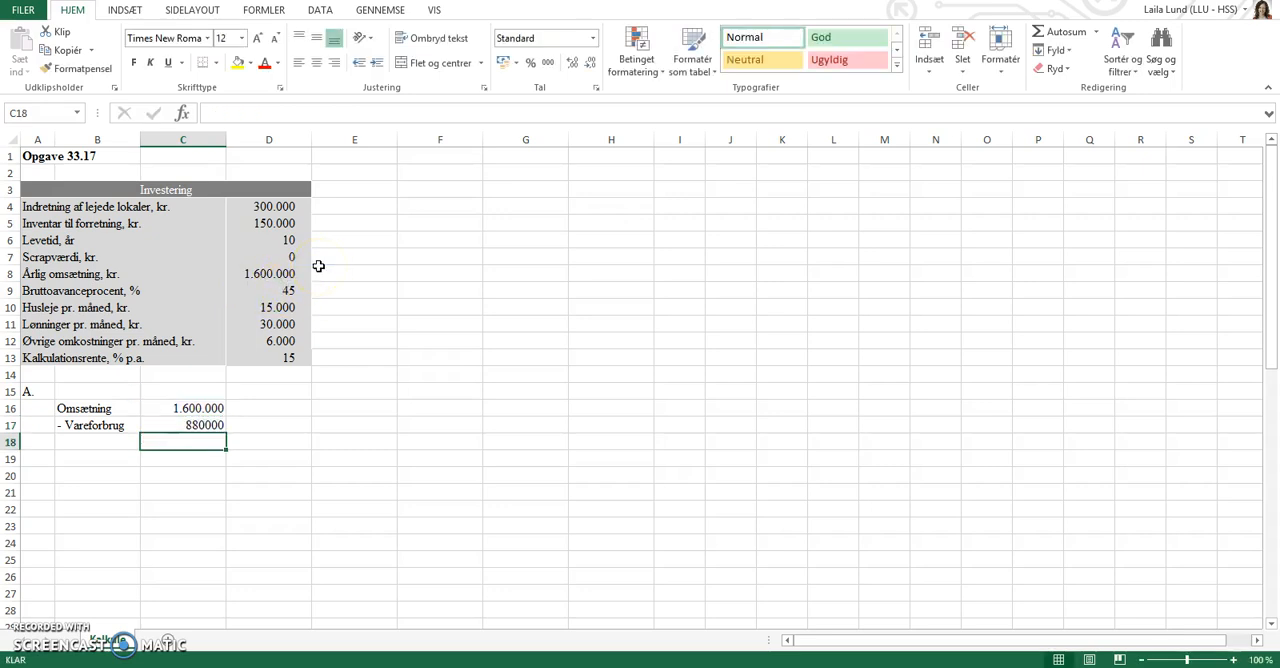
Enter the label "= Bruttofortjeneste" in B18 and calculate the gross profit in C18 as =C16-C17.
{"action": "key", "text": "Left"}
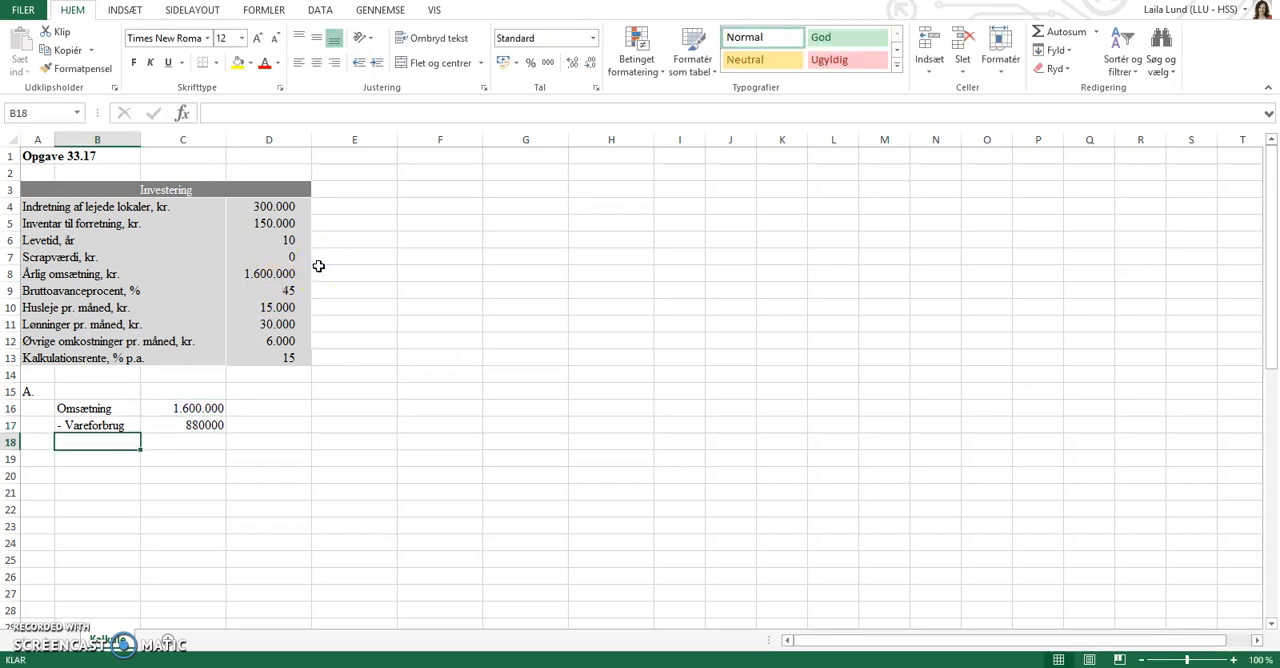
{"action": "type", "text": "'= Bruttofortjeneste"}
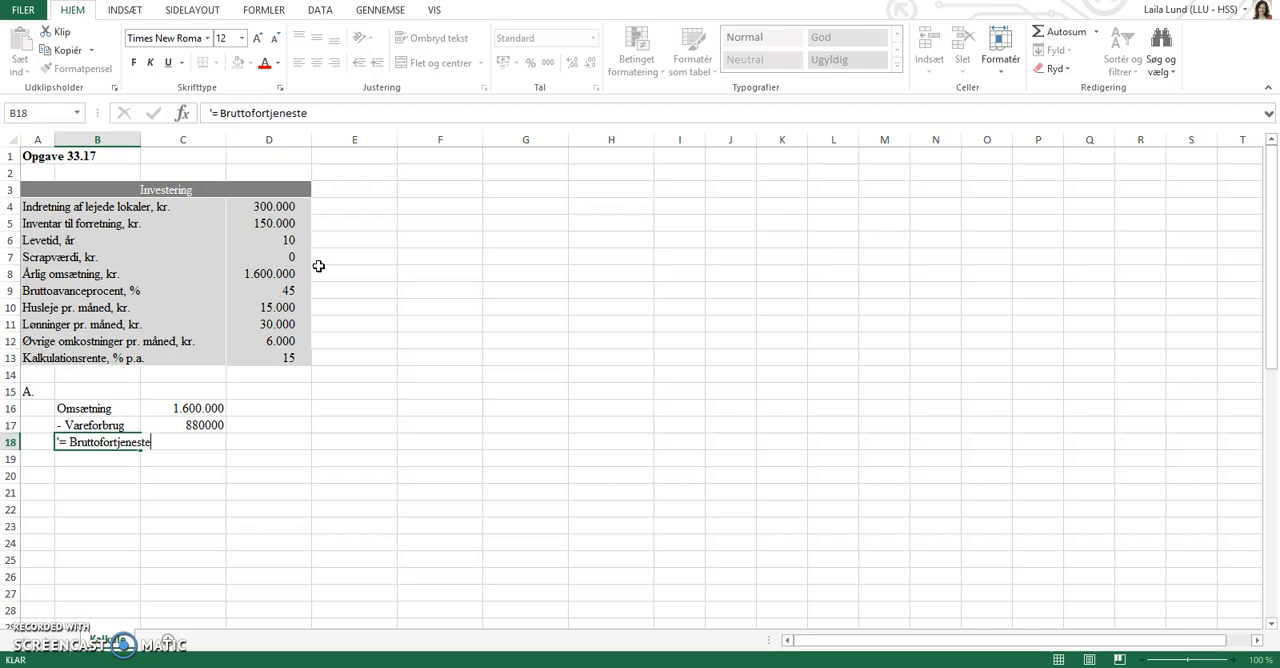
{"action": "key", "text": "Right"}
{"action": "type", "text": "="}
{"action": "key", "text": "Up"}
{"action": "key", "text": "Up"}
{"action": "type", "text": "-"}
{"action": "key", "text": "Up"}
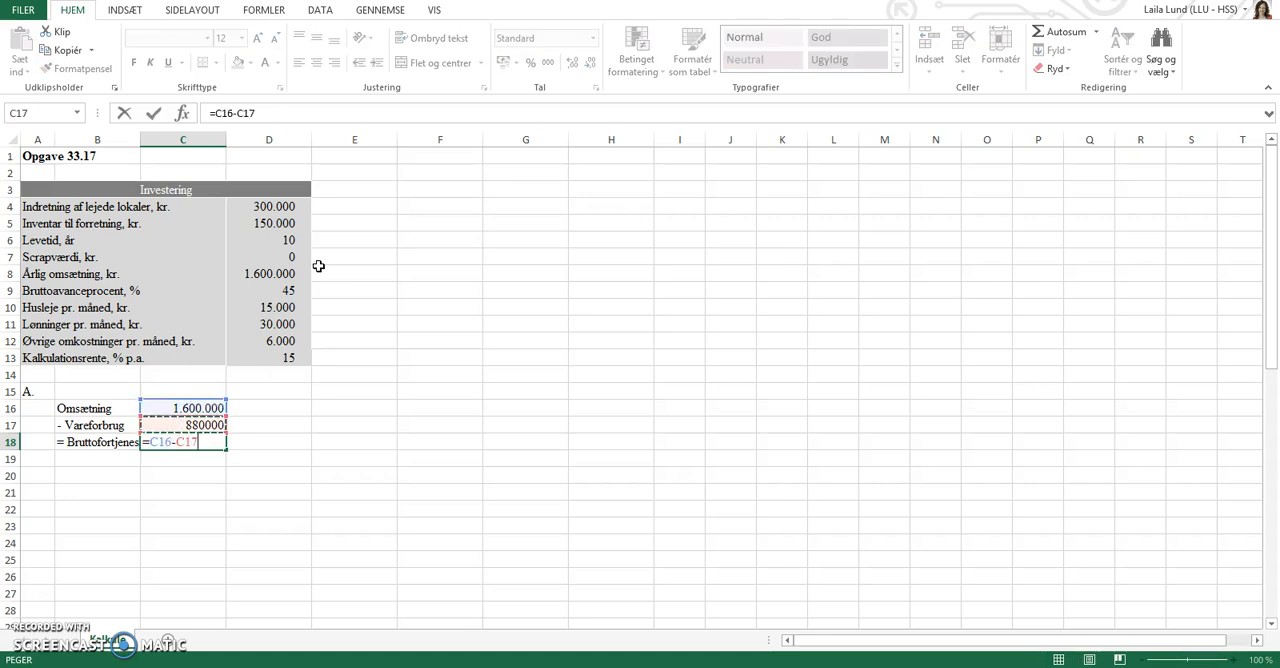
{"action": "key", "text": "Return"}
Enter the heading "- Kontante kapacitetsomkostninger" in B19 as text.
{"action": "key", "text": "Left"}
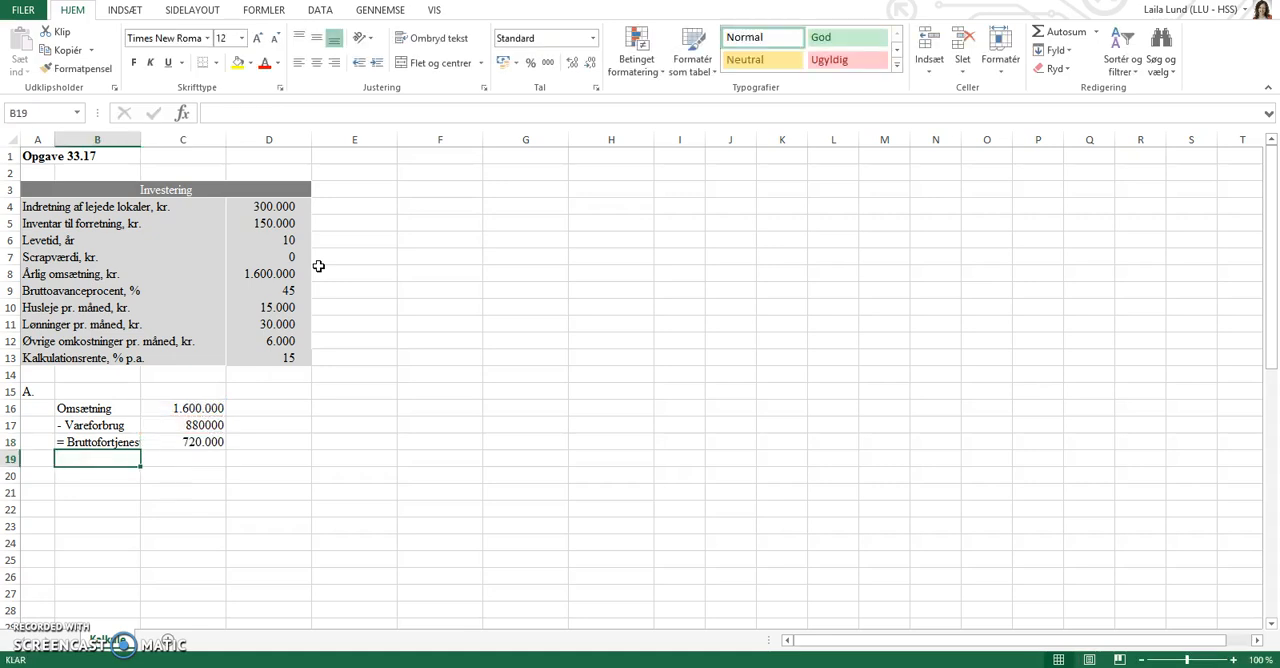
{"action": "type", "text": "-"}
{"action": "key", "text": "BackSpace"}
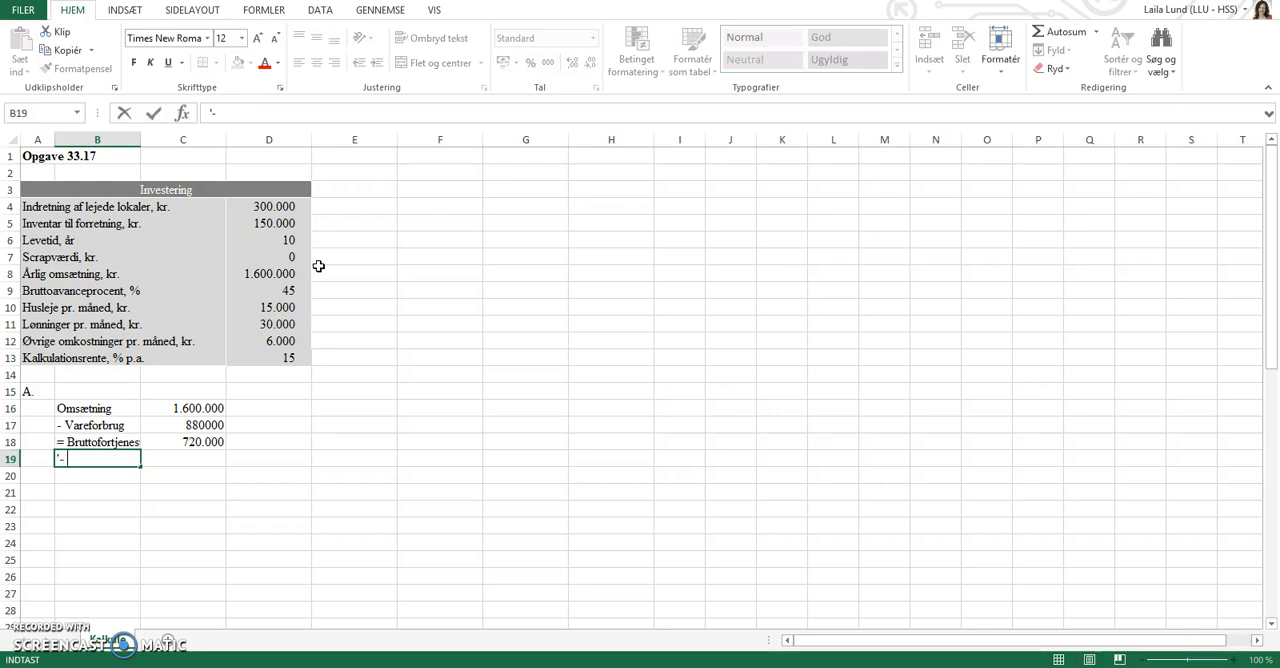
{"action": "type", "text": "'- Kontante kapa"}
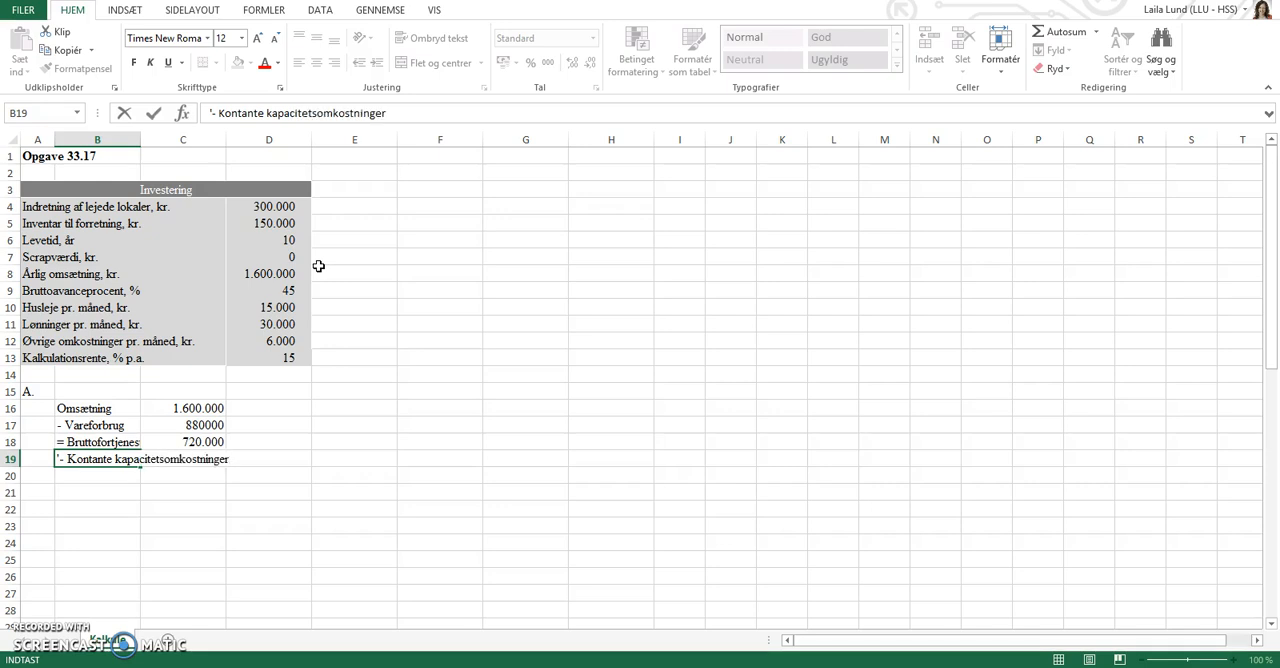
{"action": "type", "text": "citetsomkostninger"}
{"action": "key", "text": "Return"}
List the indented cost labels "Husleje", "Løn" and "Øvrige" in B20 through B22.
{"action": "type", "text": "'"}
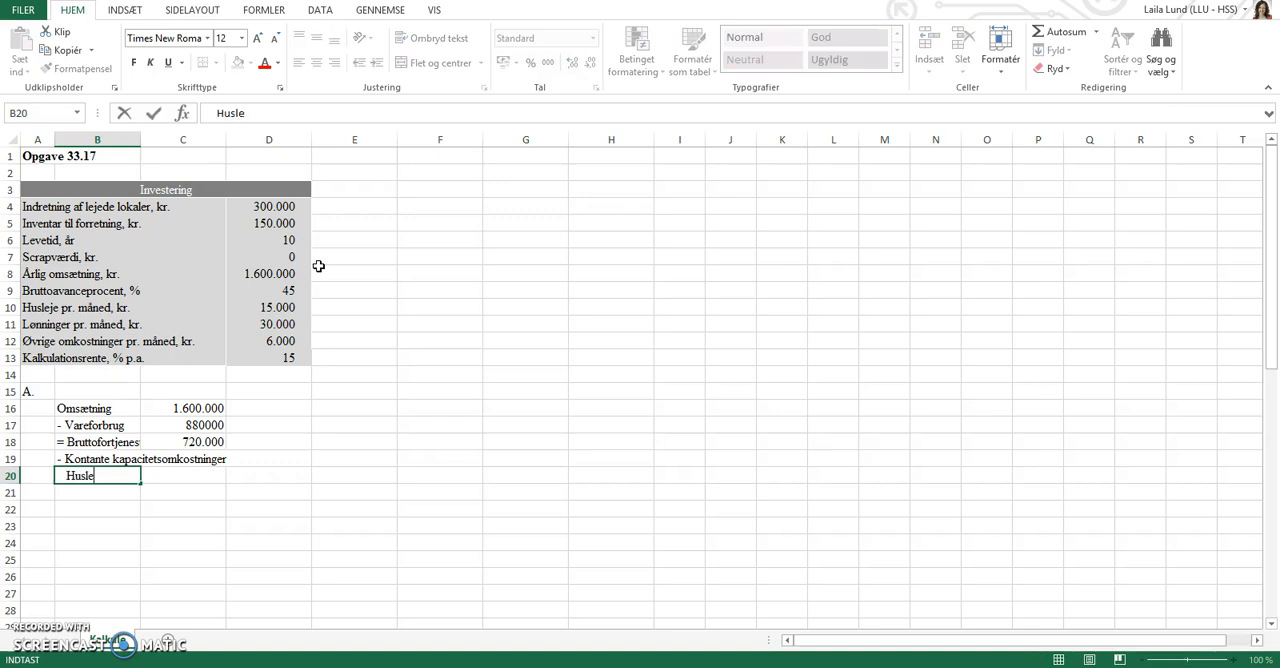
{"action": "key", "text": "Return"}
{"action": "type", "text": "Lø"}
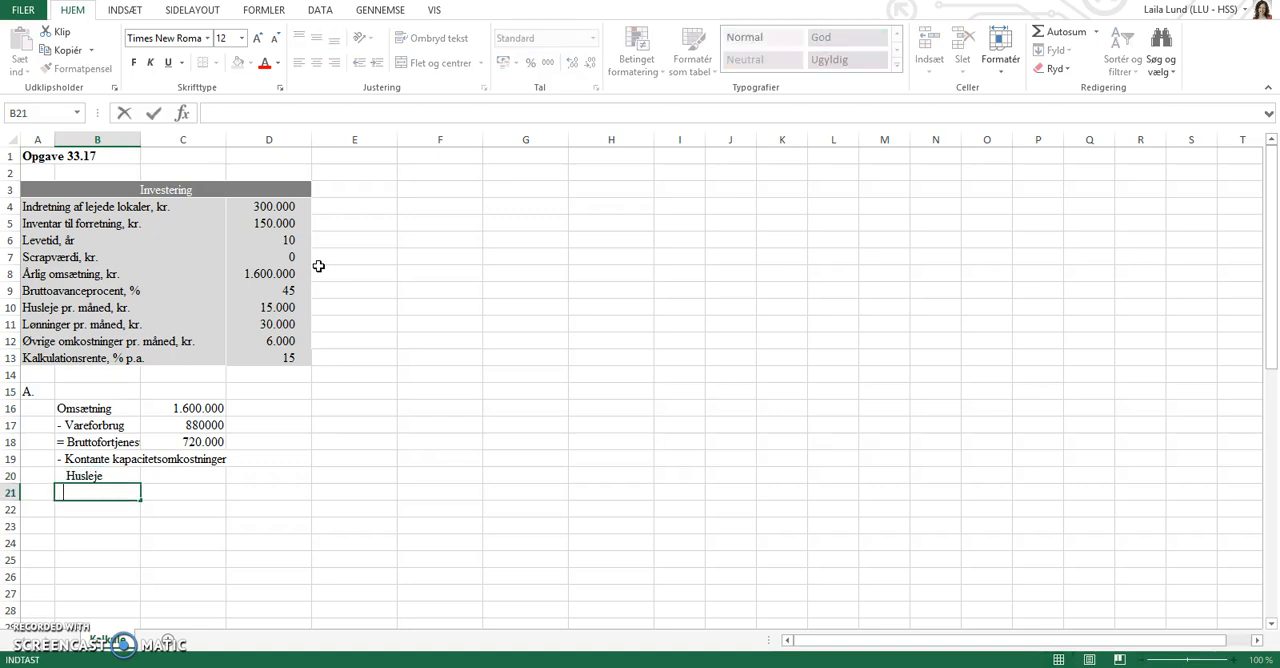
{"action": "type", "text": "n"}
{"action": "key", "text": "Return"}
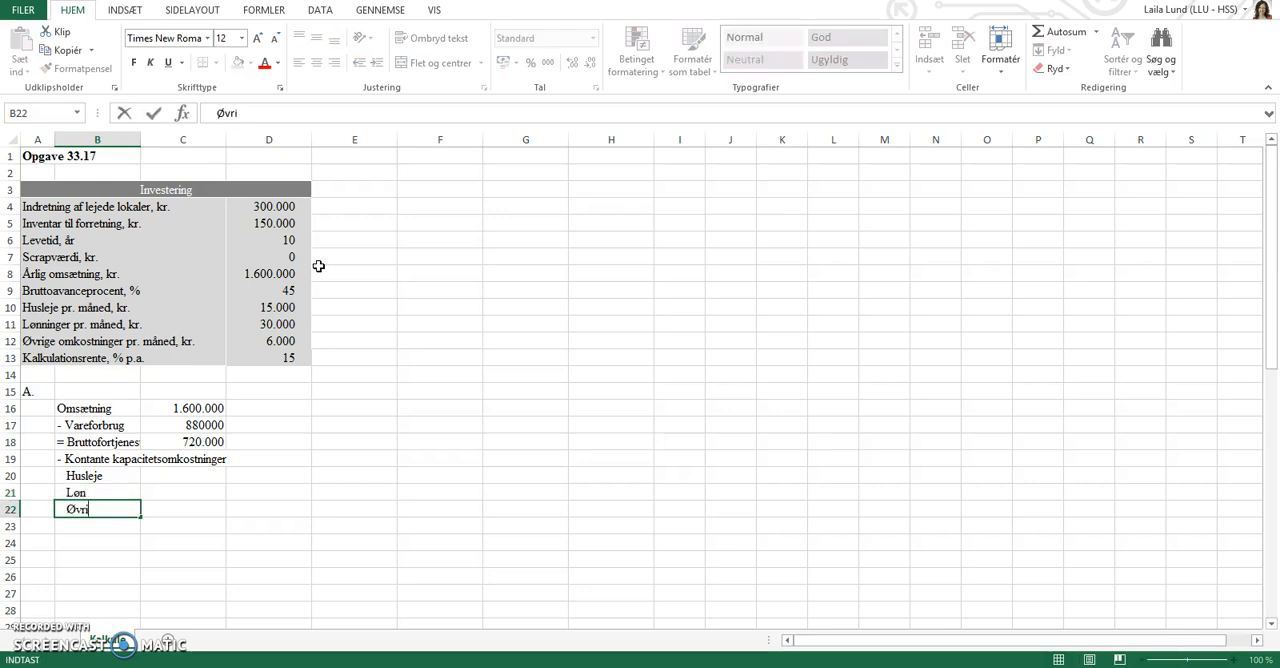
{"action": "key", "text": "Tab"}
Calculate the annual rent in C20 next to Husleje as =12*D10.
{"action": "key", "text": "Up"}
{"action": "key", "text": "Up"}
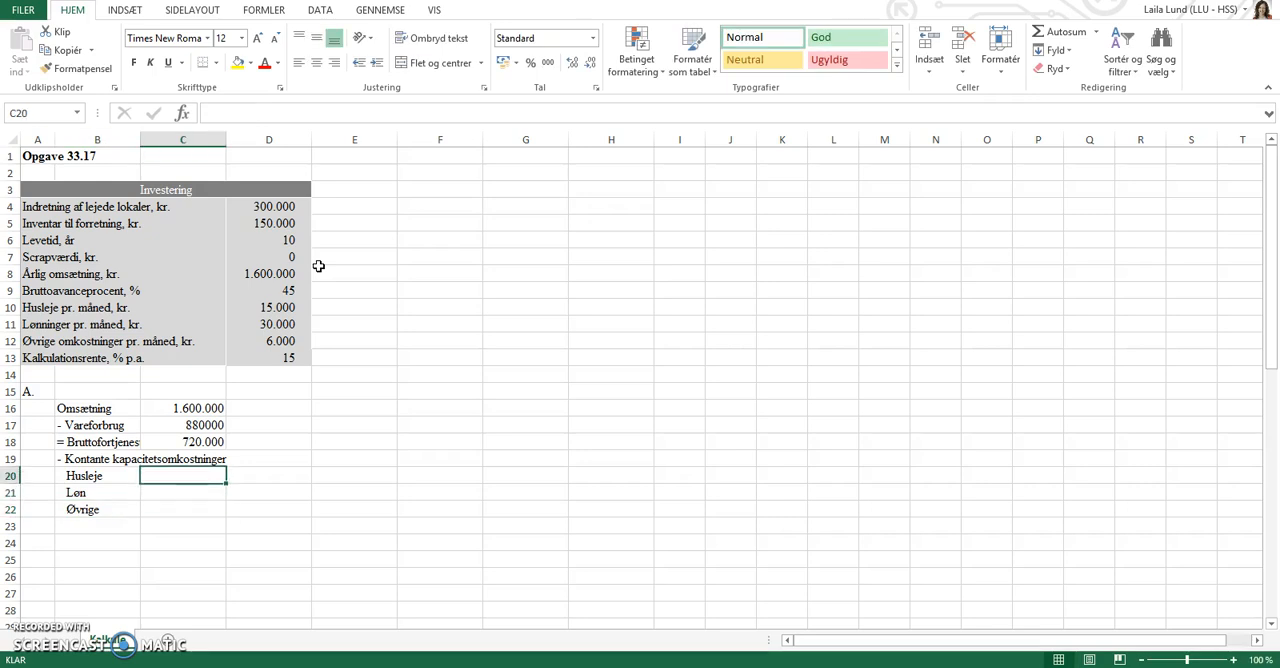
{"action": "type", "text": "=12"}
{"action": "left_click", "coordinate": [285, 313]}
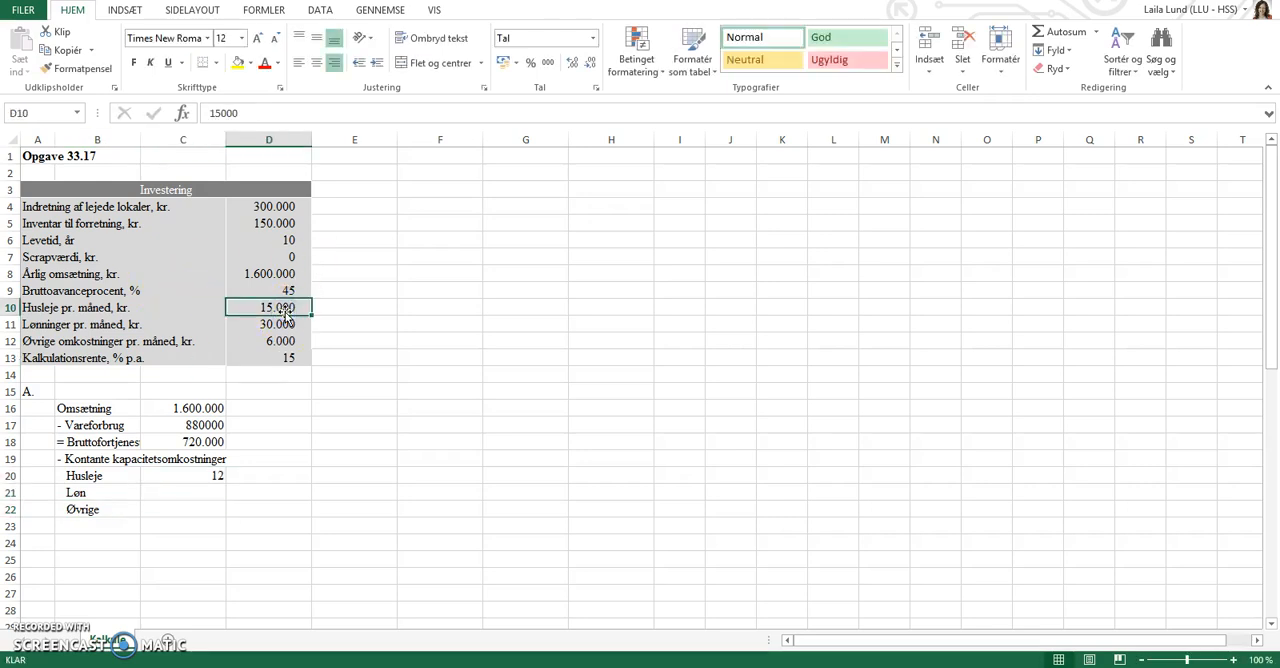
{"action": "left_click", "coordinate": [203, 472]}
{"action": "double_click", "coordinate": [205, 473]}
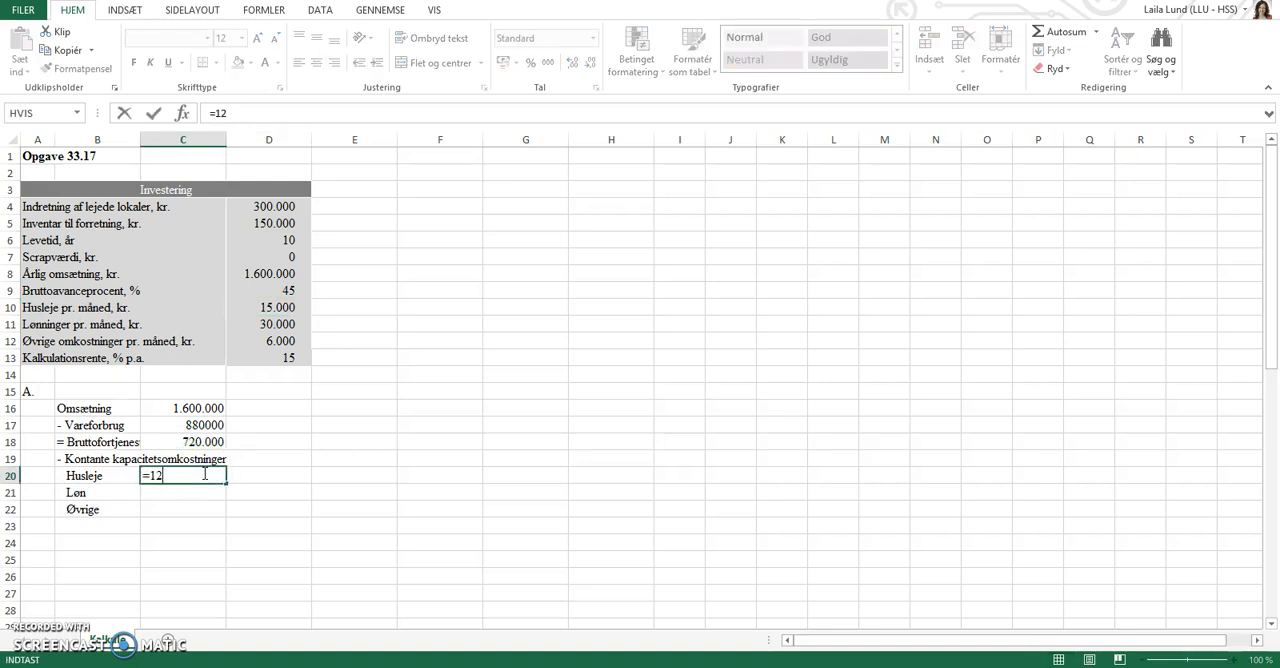
{"action": "type", "text": "*"}
{"action": "left_click", "coordinate": [268, 308]}
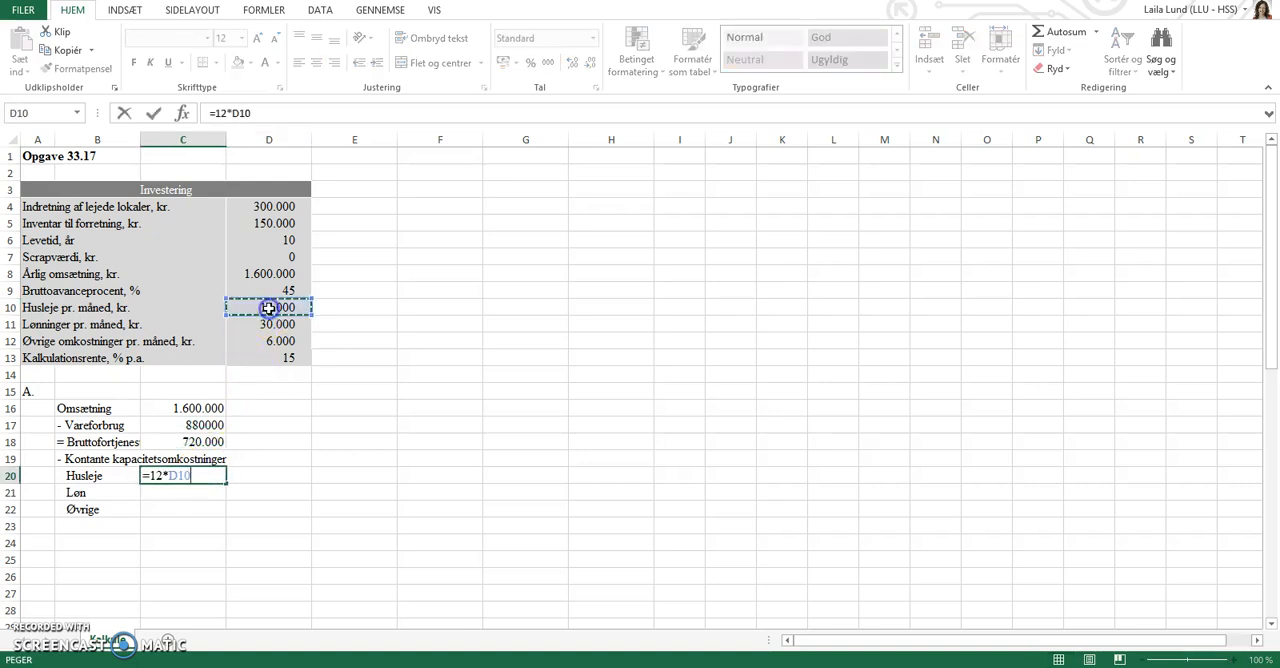
{"action": "key", "text": "Return"}
Calculate the annual wages in C21 next to Løn as =12*D11.
{"action": "type", "text": "=12*"}
{"action": "left_click", "coordinate": [272, 324]}
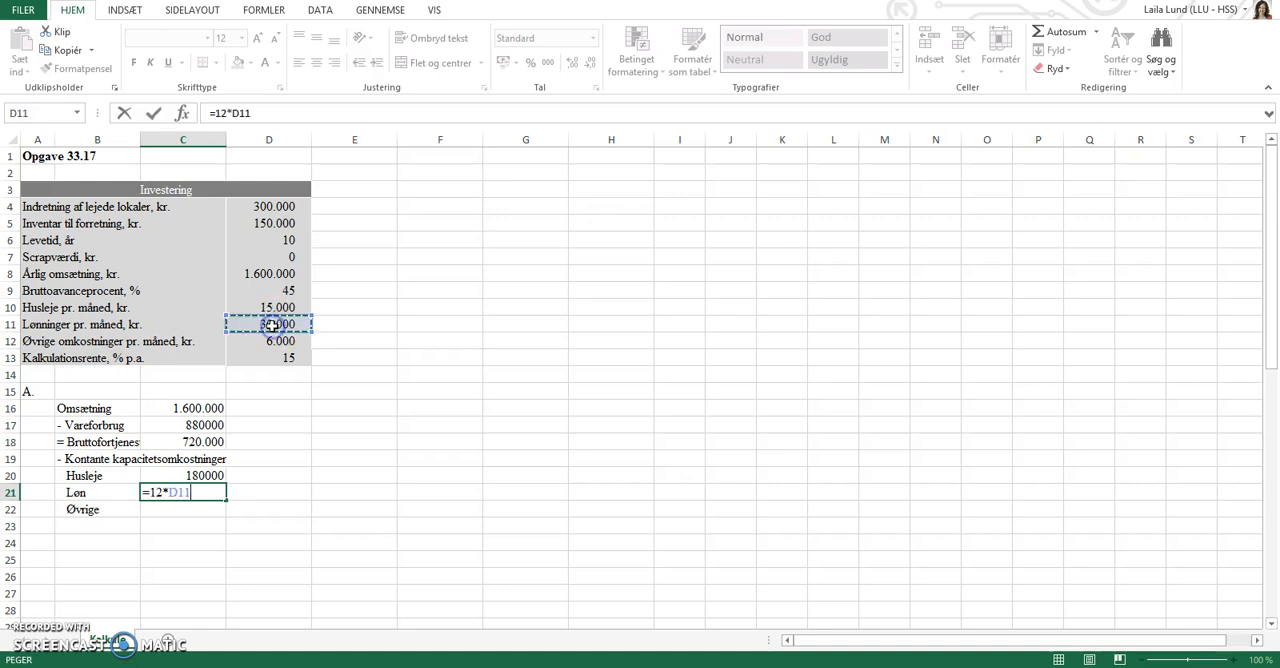
{"action": "key", "text": "Return"}
Calculate the other annual costs in C22 next to Øvrige as =12*D12.
{"action": "type", "text": "="}
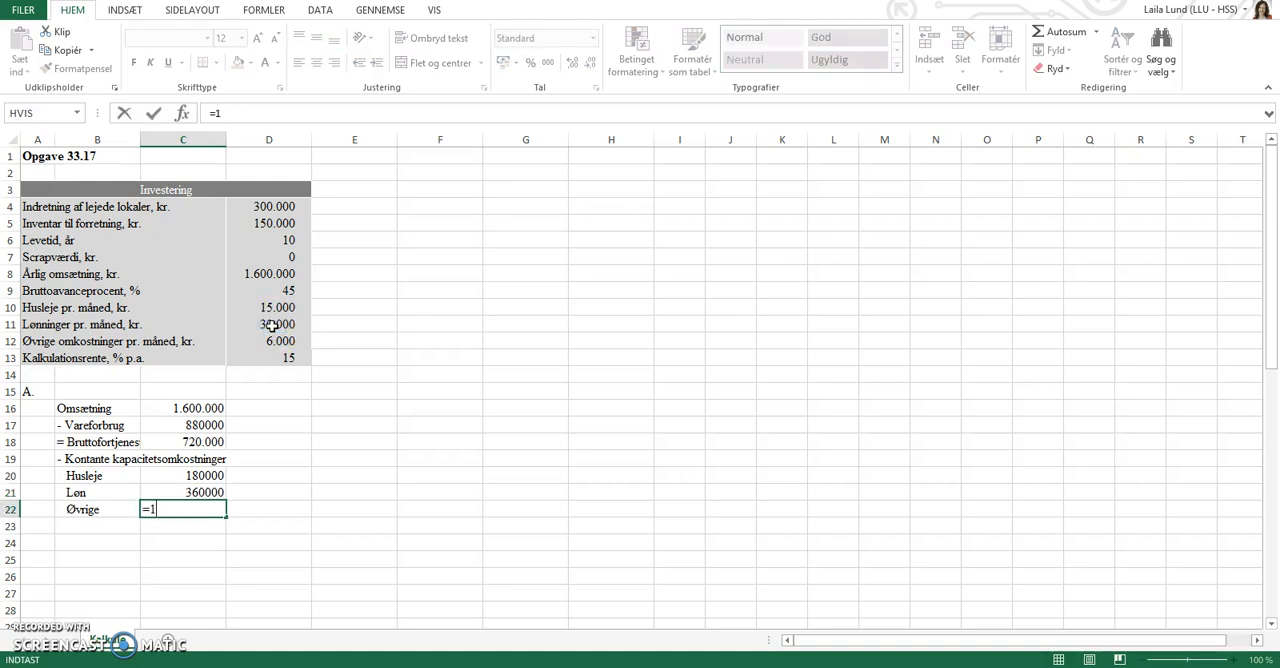
{"action": "type", "text": "12*"}
{"action": "left_click", "coordinate": [285, 341]}
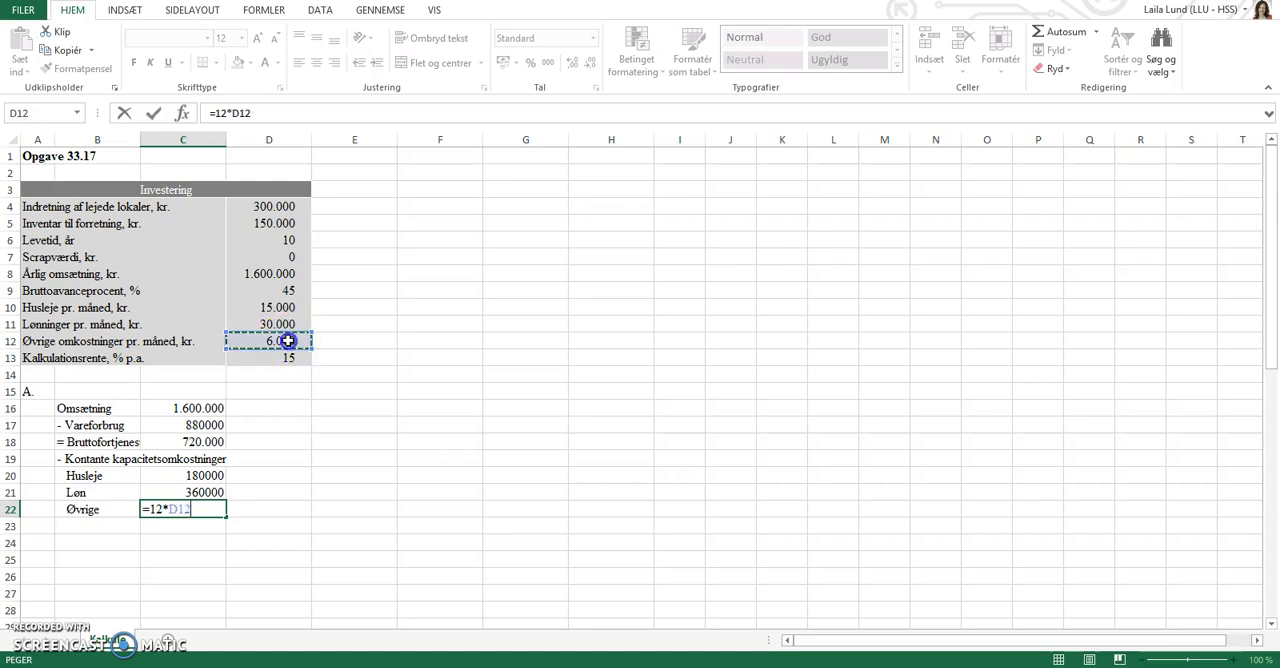
{"action": "key", "text": "Return"}
Enter the label "= Årligt overskud" in B23 as text.
{"action": "key", "text": "Left"}
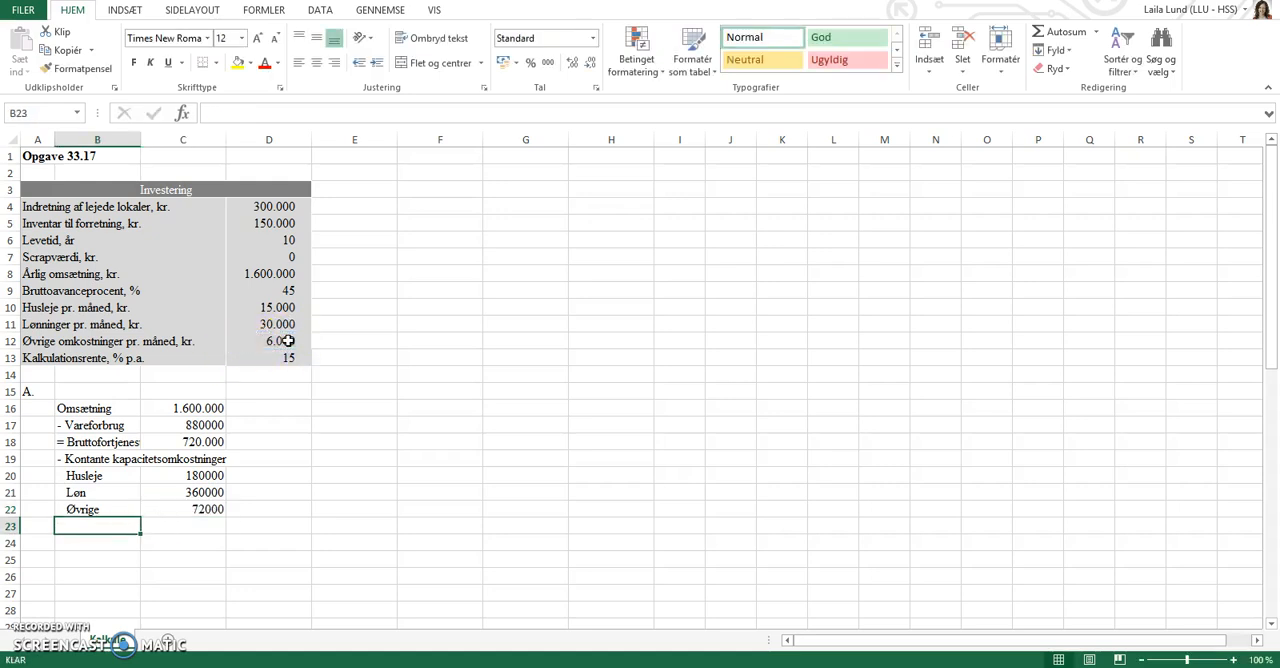
{"action": "type", "text": "'= Årligt overskud"}
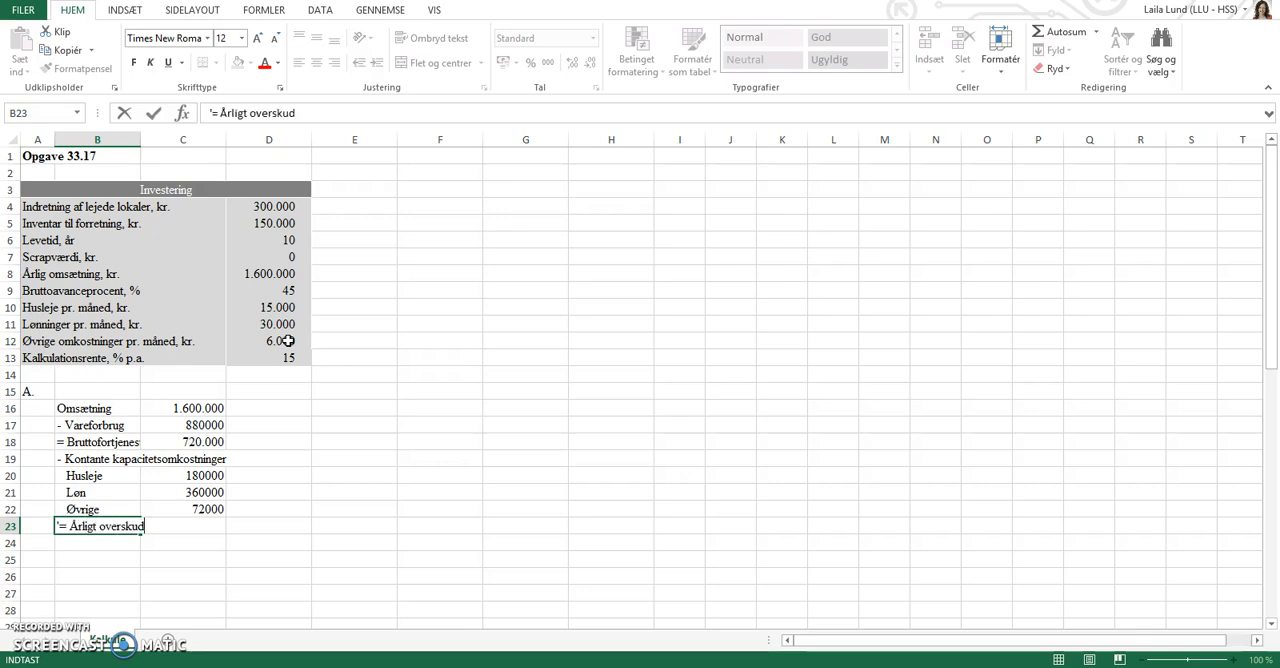
{"action": "key", "text": "Tab"}
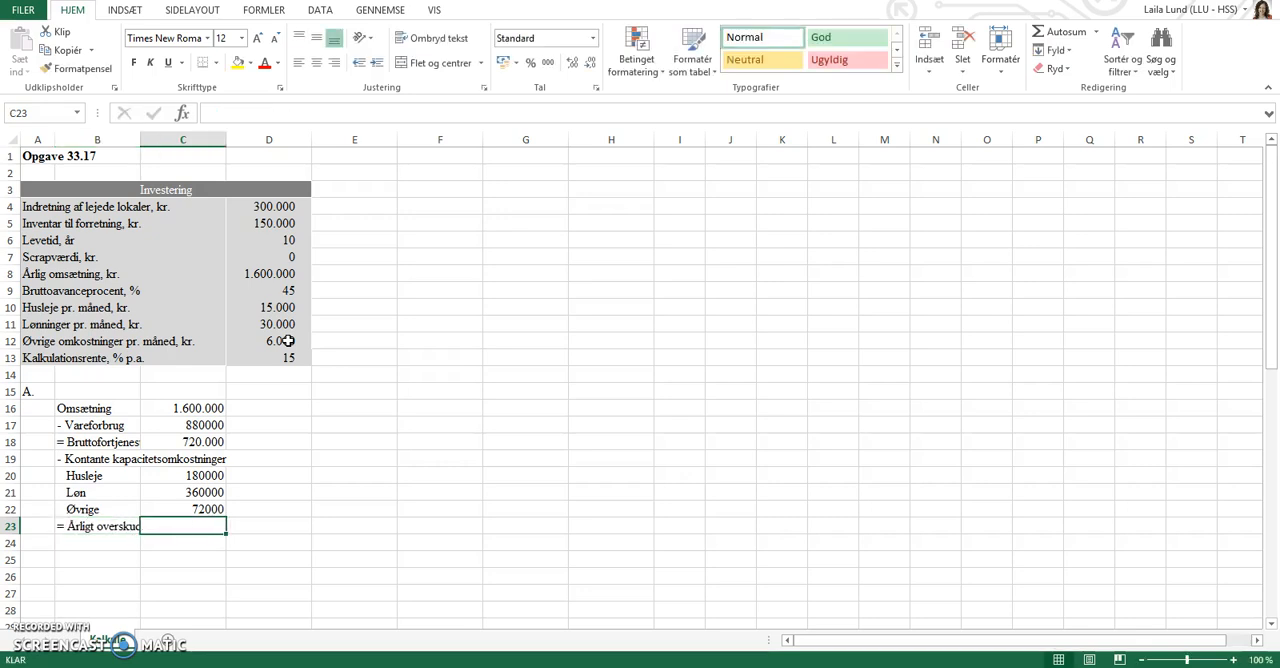
Calculate the annual surplus in C23 as =C18-C20-C21-C22 and fit column B's width to its contents.
{"action": "type", "text": "="}
{"action": "left_click", "coordinate": [180, 442]}
{"action": "type", "text": "-"}
{"action": "left_click", "coordinate": [189, 476]}
{"action": "type", "text": "-"}
{"action": "left_click", "coordinate": [190, 492]}
{"action": "type", "text": "-"}
{"action": "left_click", "coordinate": [203, 510]}
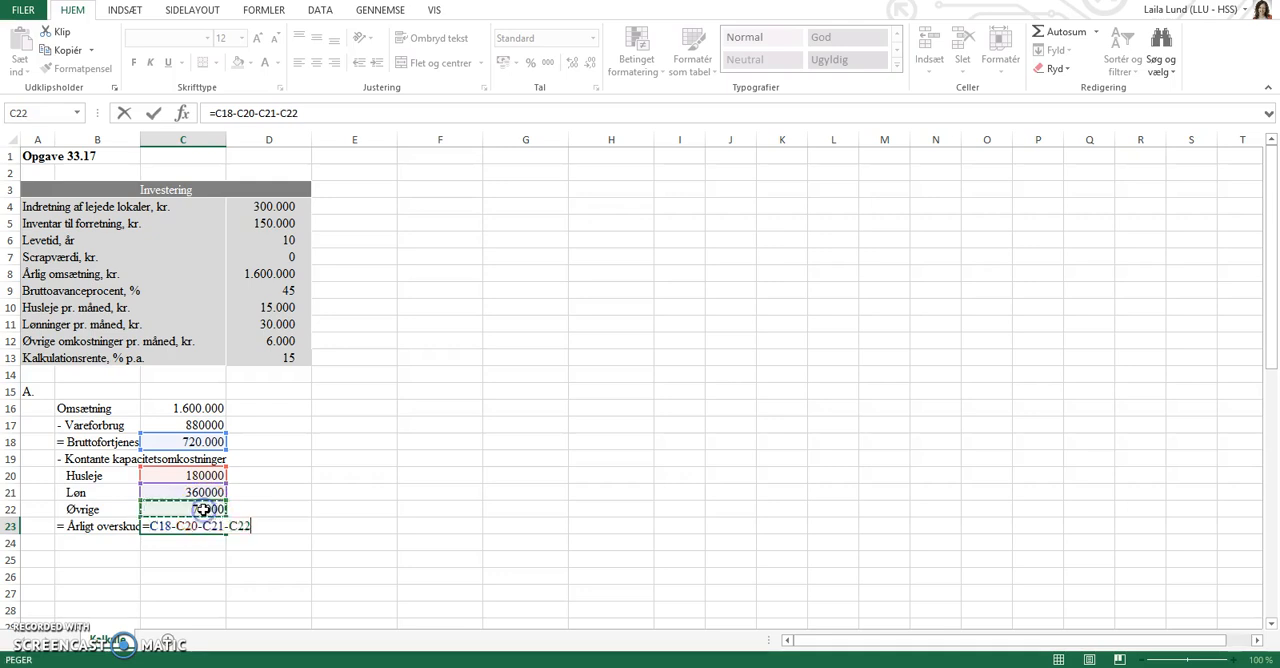
{"action": "key", "text": "Return"}
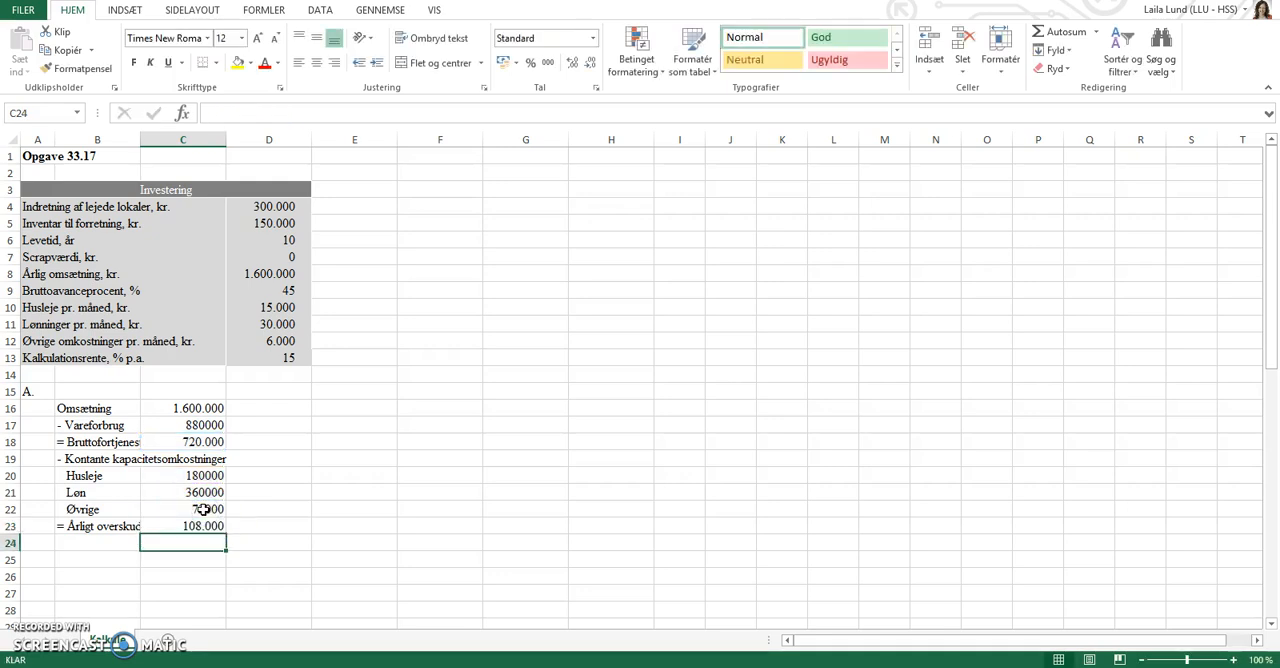
{"action": "double_click", "coordinate": [140, 139]}
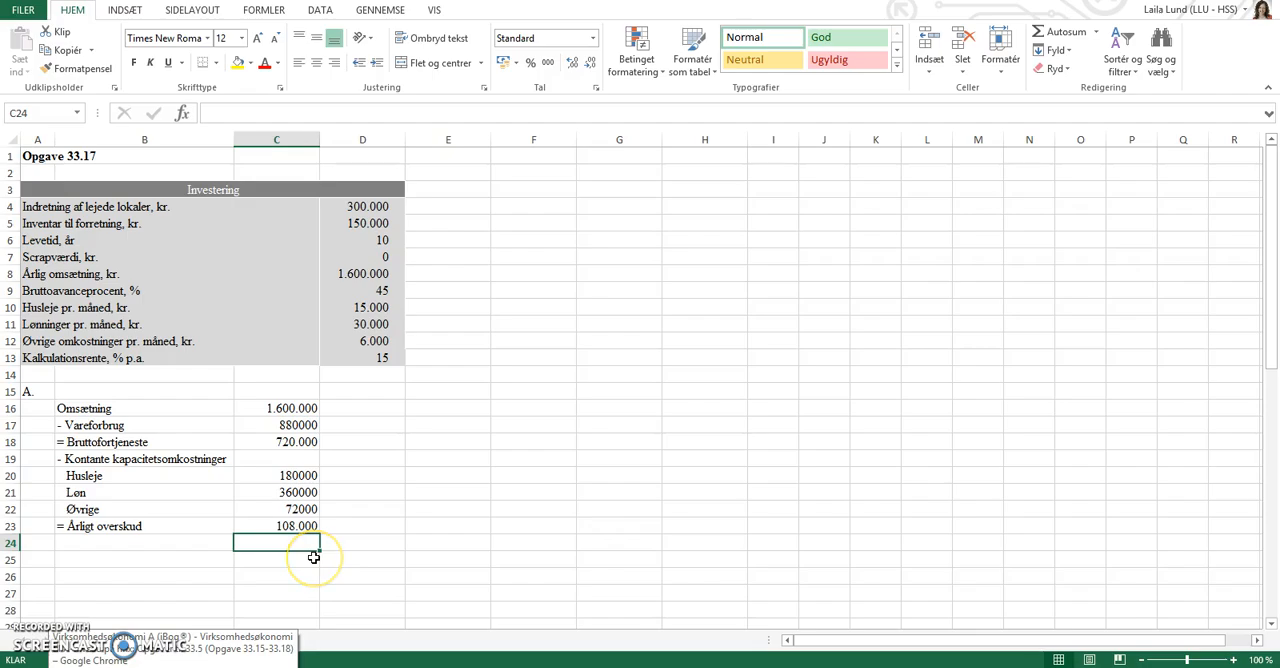
Read question b of Opgave 33.17 on the textbook page in Chrome and return to Excel to examine the part B table.
{"action": "key", "text": "alt+Tab"}
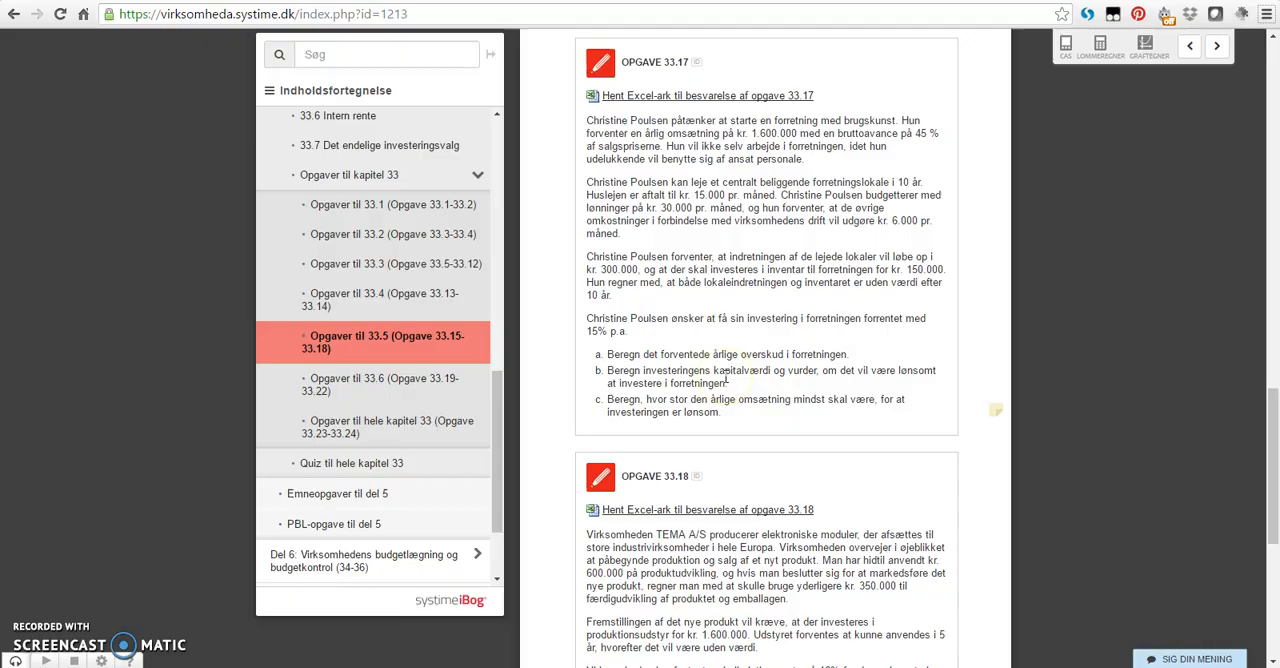
{"action": "key", "text": "alt+Tab"}
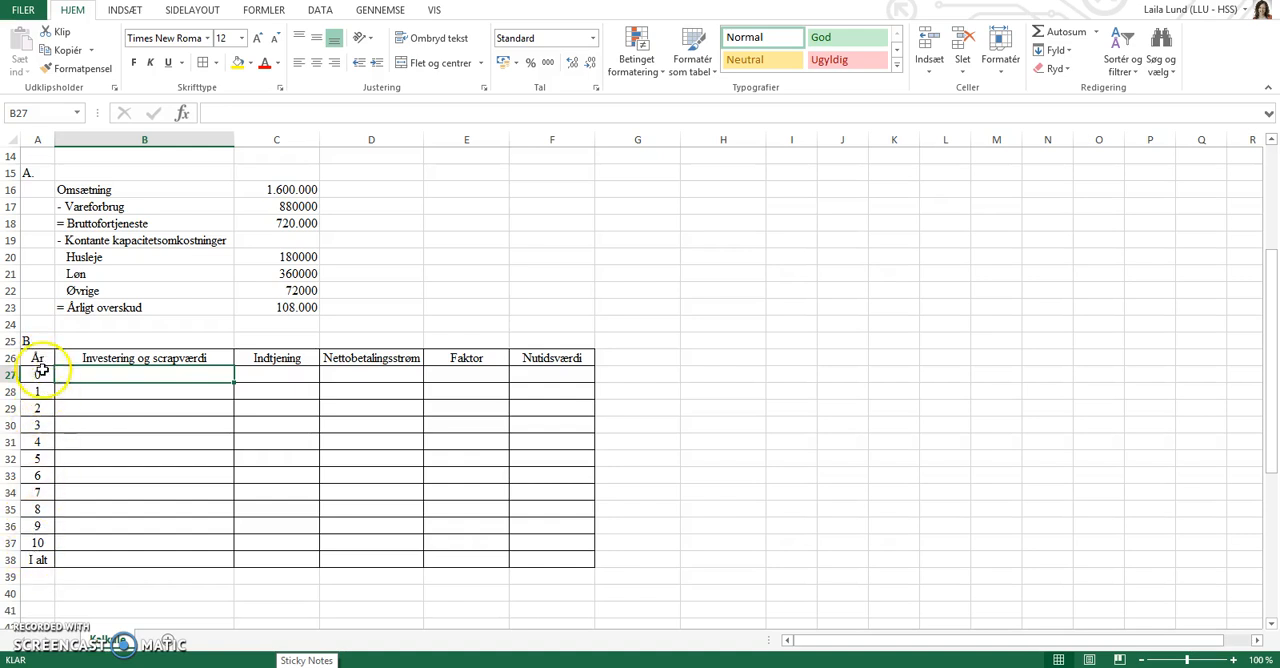
{"action": "scroll", "coordinate": [364, 242], "scroll_direction": "up", "scroll_amount": 4}
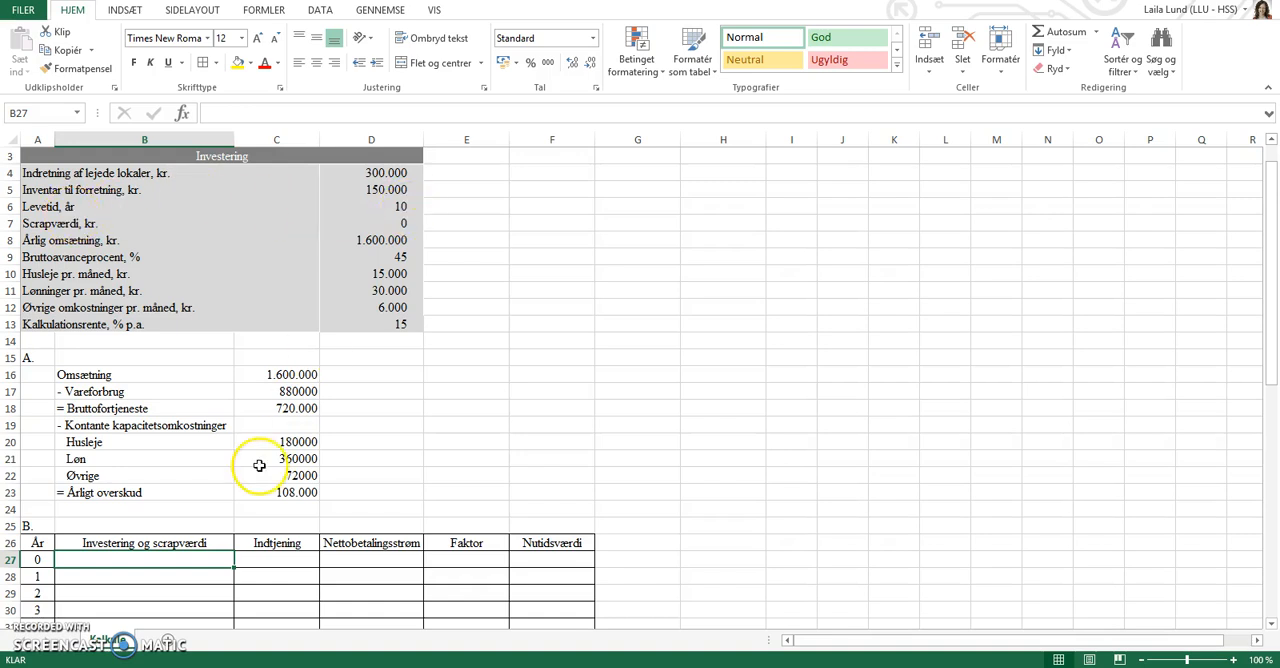
{"action": "scroll", "coordinate": [262, 475], "scroll_direction": "down", "scroll_amount": 3}
{"action": "scroll", "coordinate": [262, 475], "scroll_direction": "down", "scroll_amount": 2}
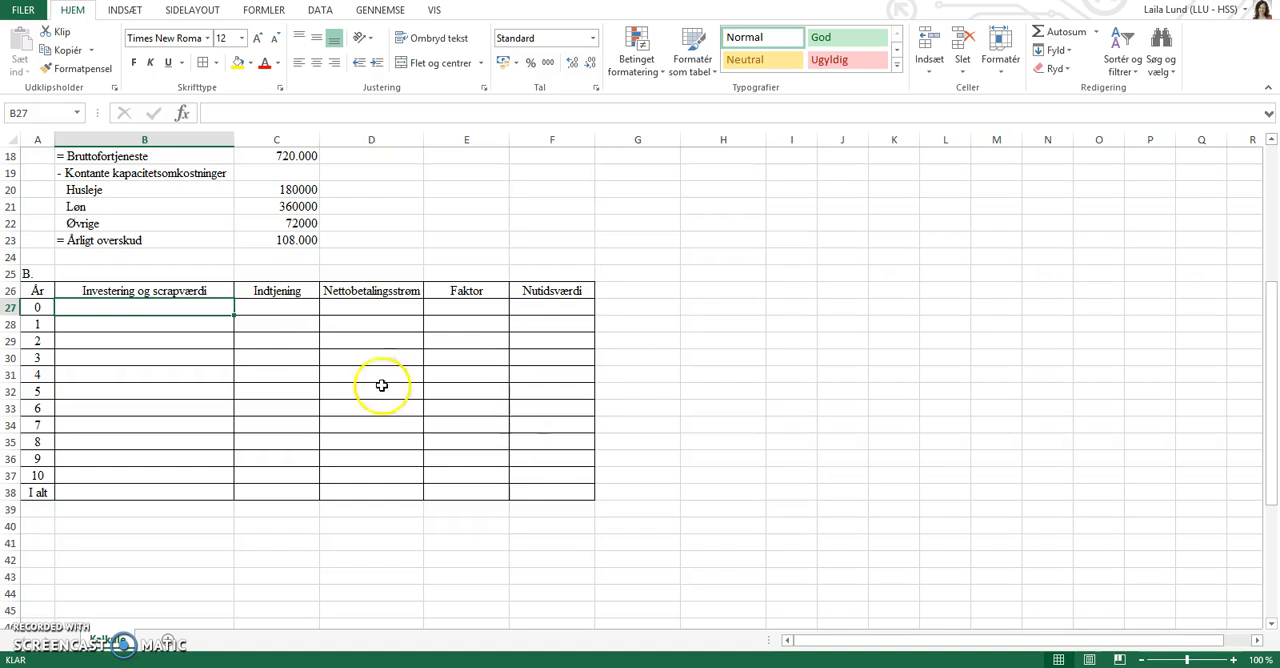
Enter the year 0 investment in B27 as =-(D4+D5).
{"action": "left_click", "coordinate": [204, 307]}
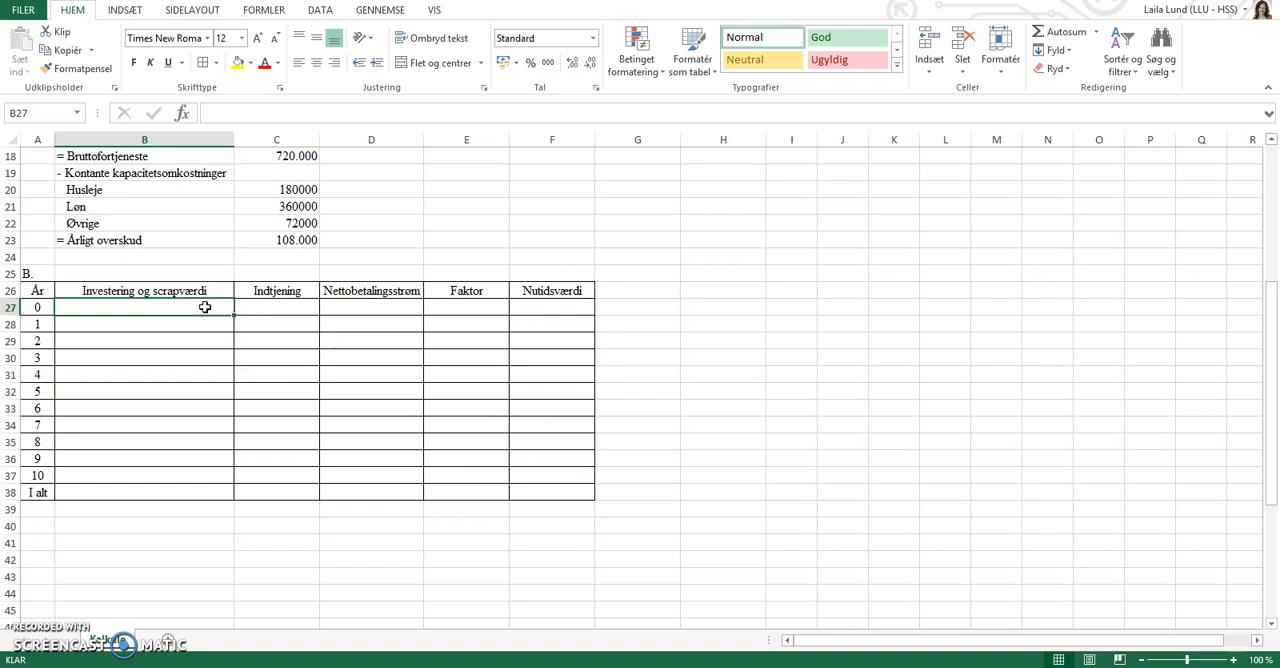
{"action": "type", "text": "=-"}
{"action": "scroll", "coordinate": [206, 307], "scroll_direction": "up", "scroll_amount": 6}
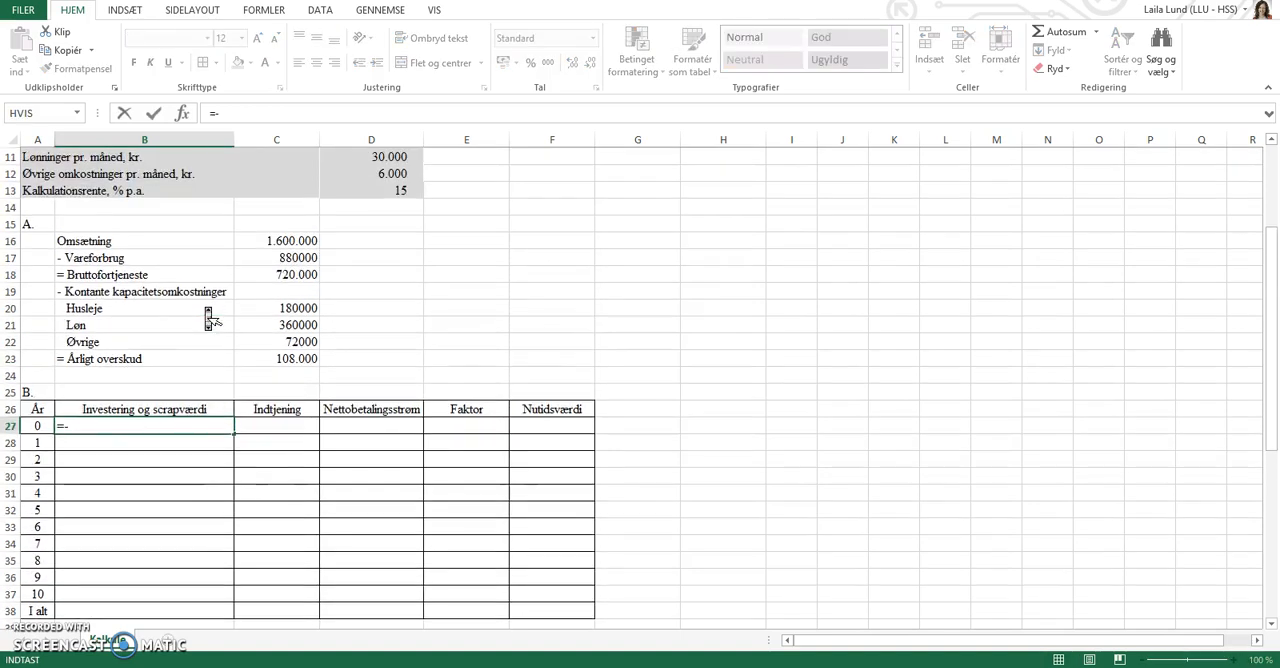
{"action": "type", "text": "("}
{"action": "left_click", "coordinate": [380, 208]}
{"action": "type", "text": "+"}
{"action": "left_click", "coordinate": [386, 224]}
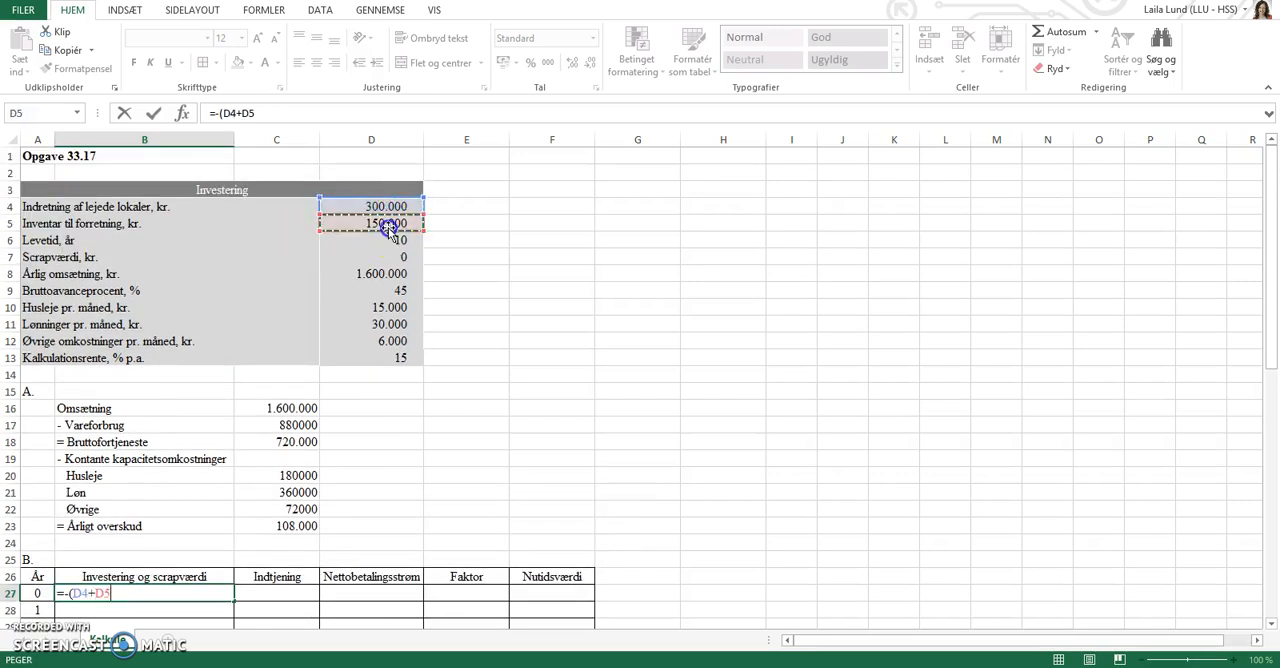
{"action": "type", "text": ")"}
{"action": "key", "text": "Return"}
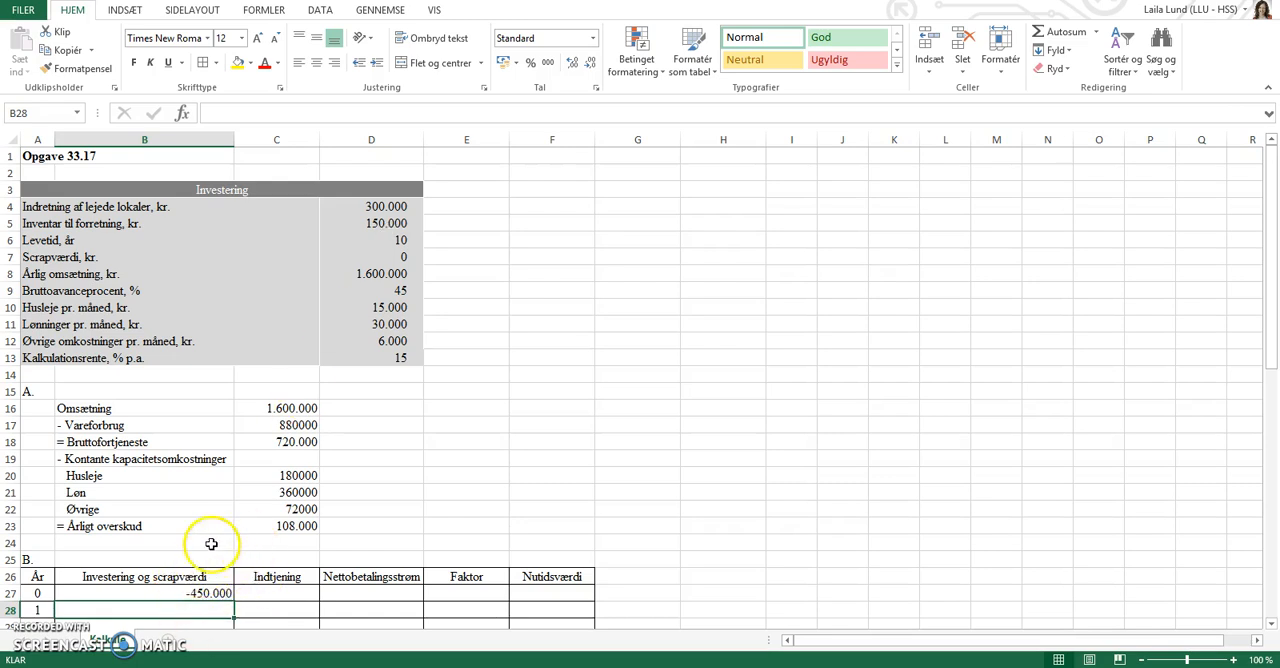
Total the Investering og scrapværdi column in B38 with =SUM(B27:B37).
{"action": "scroll", "coordinate": [219, 548], "scroll_direction": "down", "scroll_amount": 3}
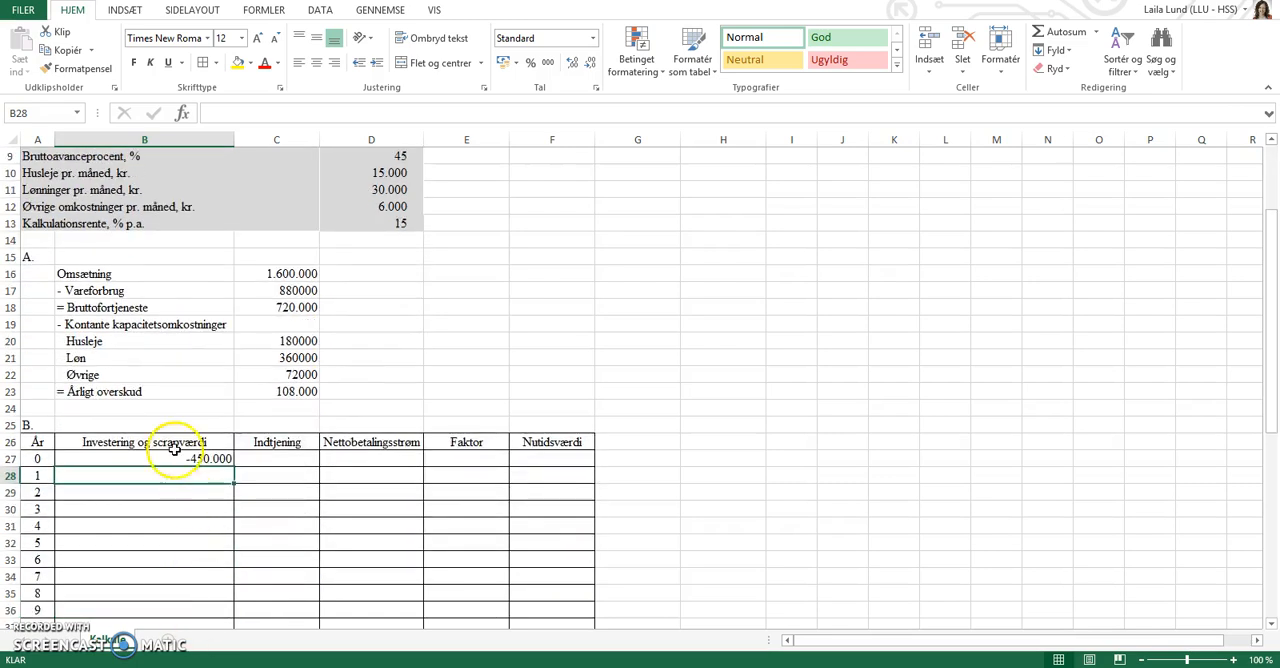
{"action": "scroll", "coordinate": [215, 450], "scroll_direction": "down", "scroll_amount": 1}
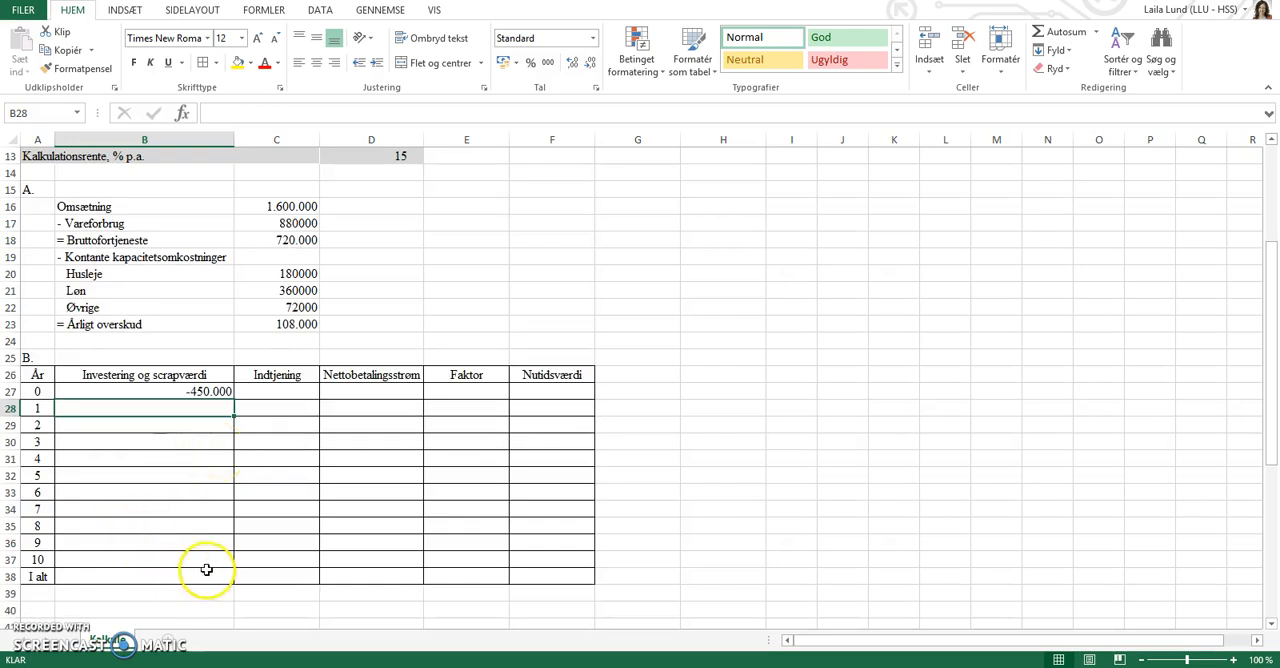
{"action": "left_click", "coordinate": [170, 573]}
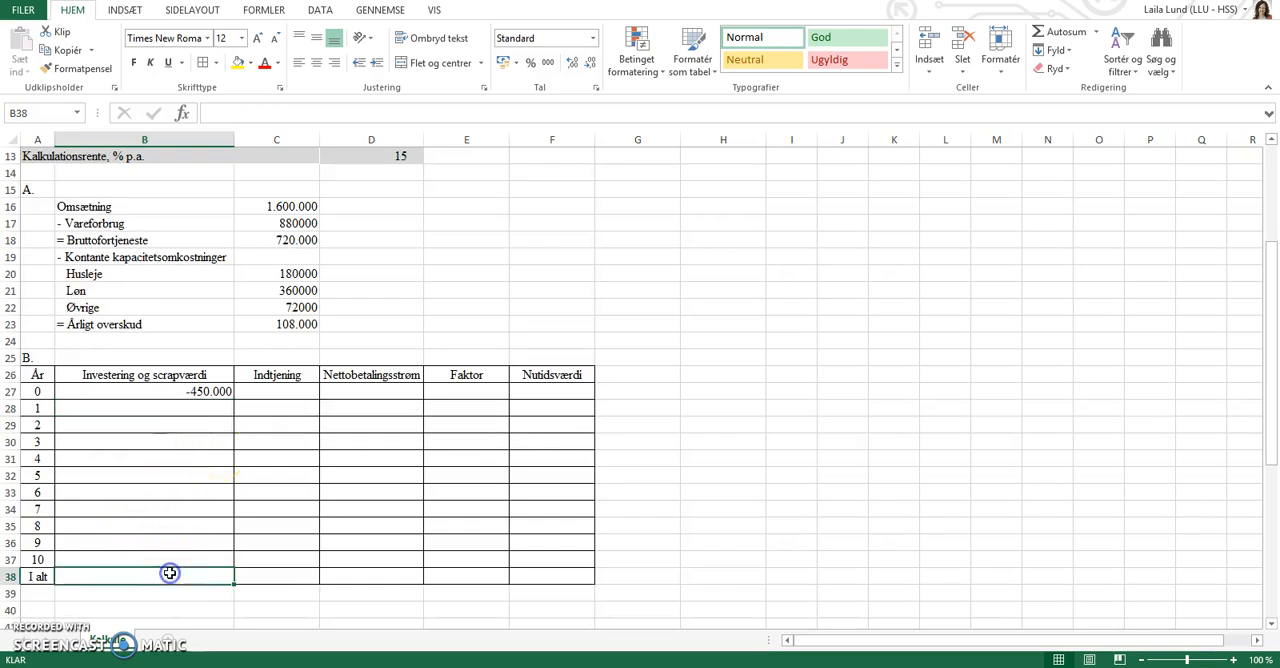
{"action": "left_click", "coordinate": [1045, 36]}
{"action": "key", "text": "Return"}
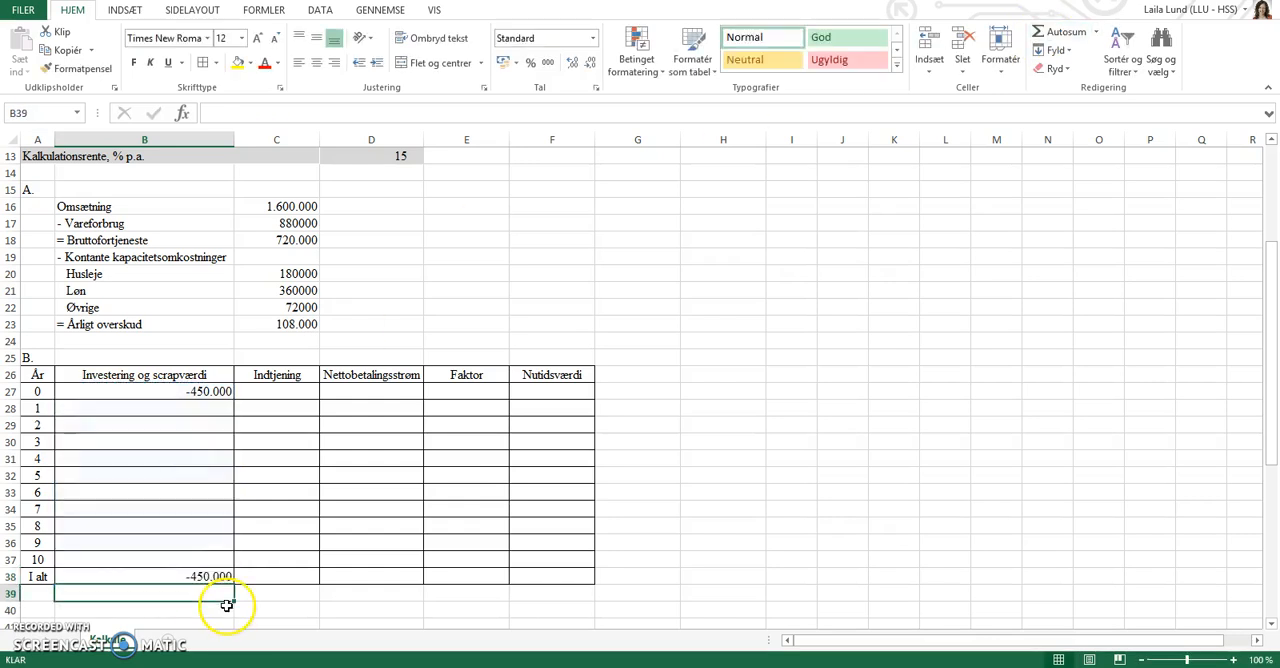
Copy the total formula from B38 across to F38 and clear the Faktor total in E38.
{"action": "left_click", "coordinate": [216, 576]}
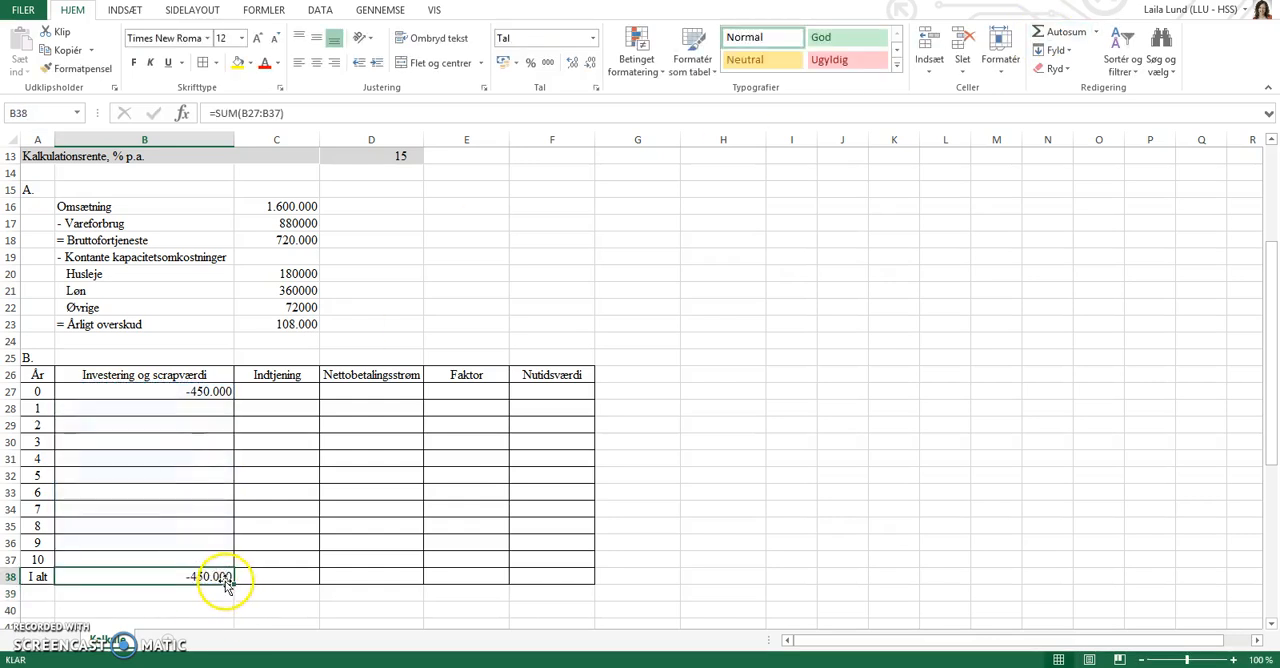
{"action": "left_click_drag", "start_coordinate": [236, 582], "coordinate": [595, 584]}
{"action": "left_click", "coordinate": [476, 579]}
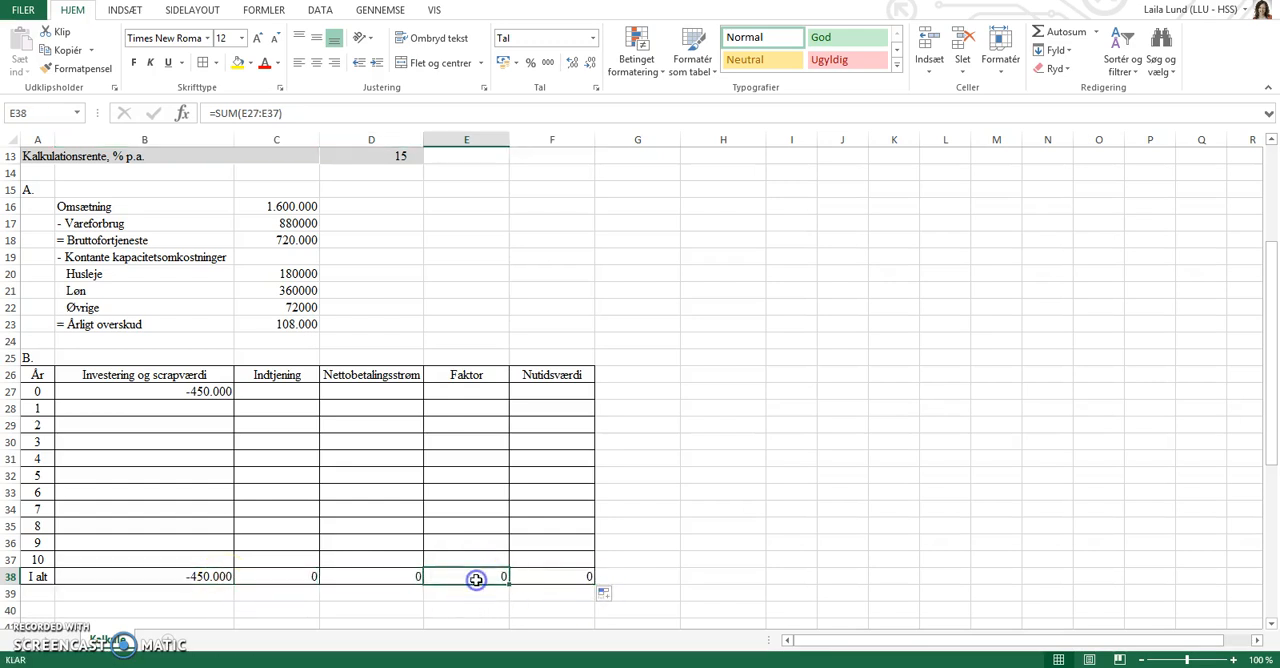
{"action": "left_click", "coordinate": [282, 389]}
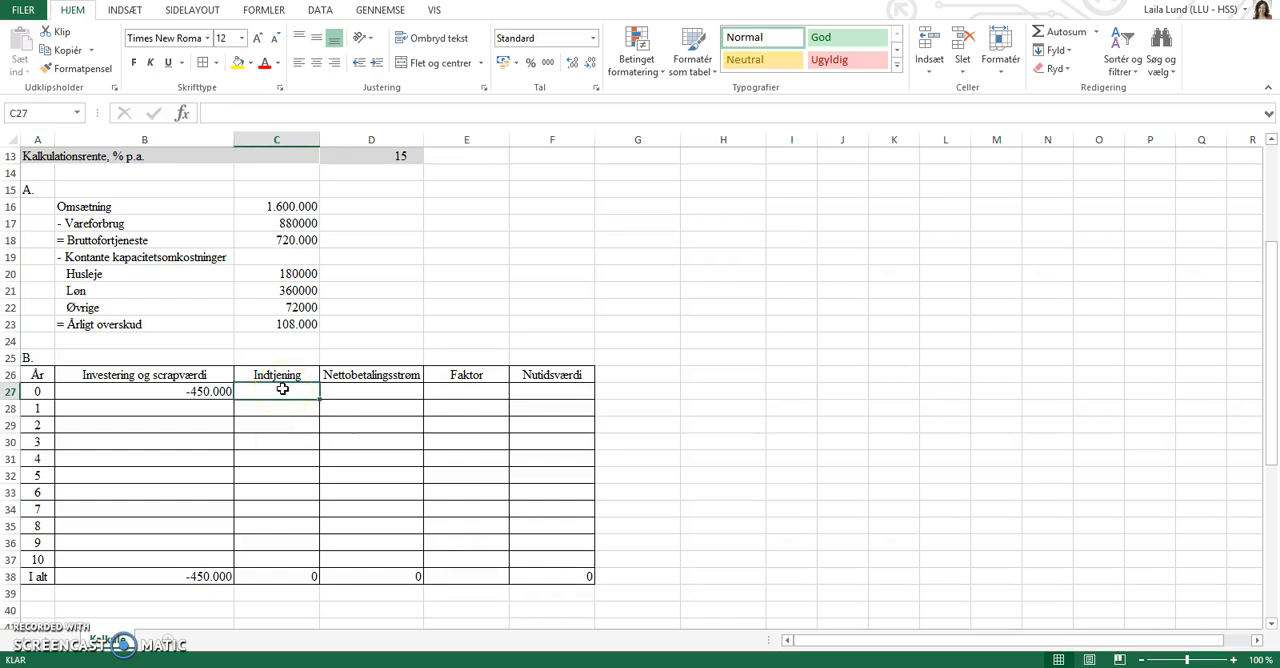
{"action": "type", "text": "="}
{"action": "left_click", "coordinate": [283, 324]}
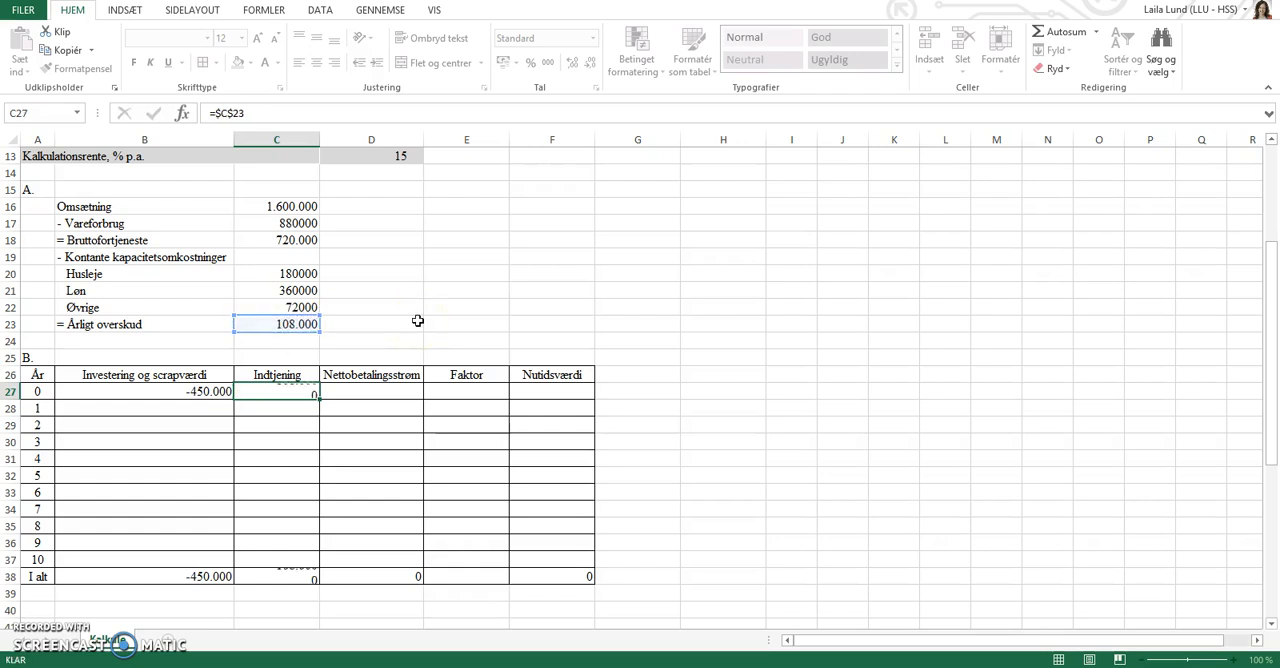
{"action": "key", "text": "Return"}
{"action": "left_click", "coordinate": [313, 393]}
{"action": "key", "text": "Delete"}
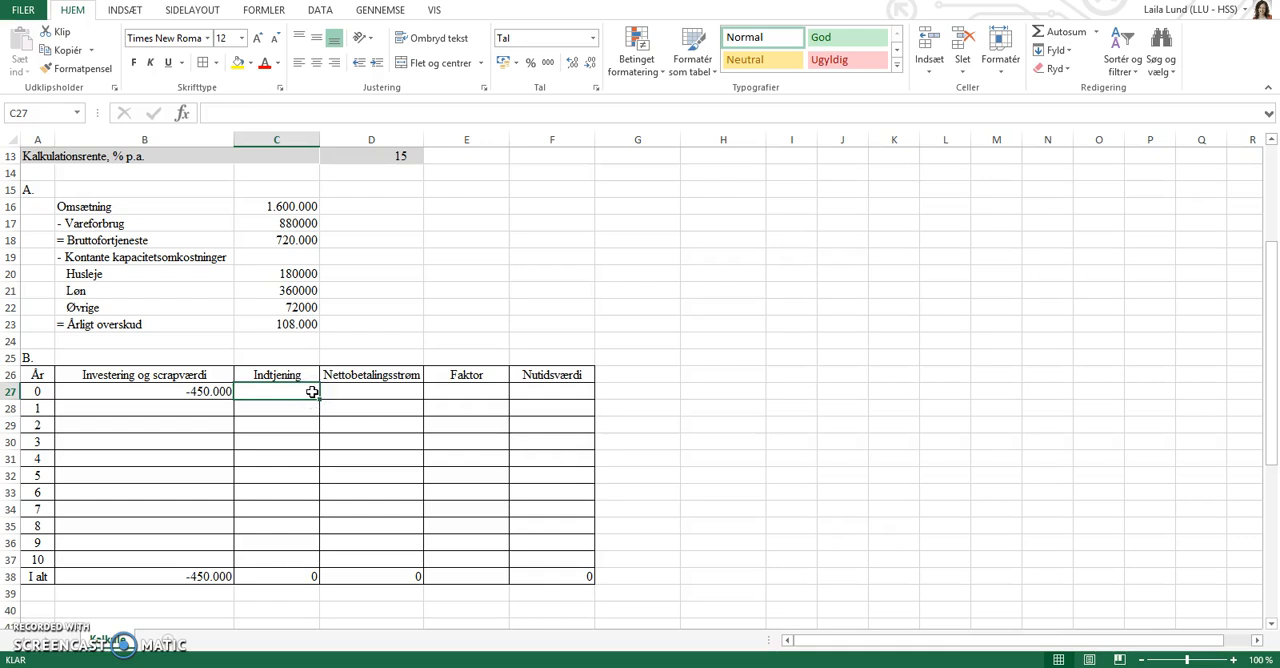
Enter the annual surplus under Indtjening for year 1 in C28 as =$C$23 and copy it down to year 10 in C37.
{"action": "key", "text": "Return"}
{"action": "type", "text": "="}
{"action": "left_click", "coordinate": [273, 326]}
{"action": "key", "text": "F4"}
{"action": "key", "text": "Return"}
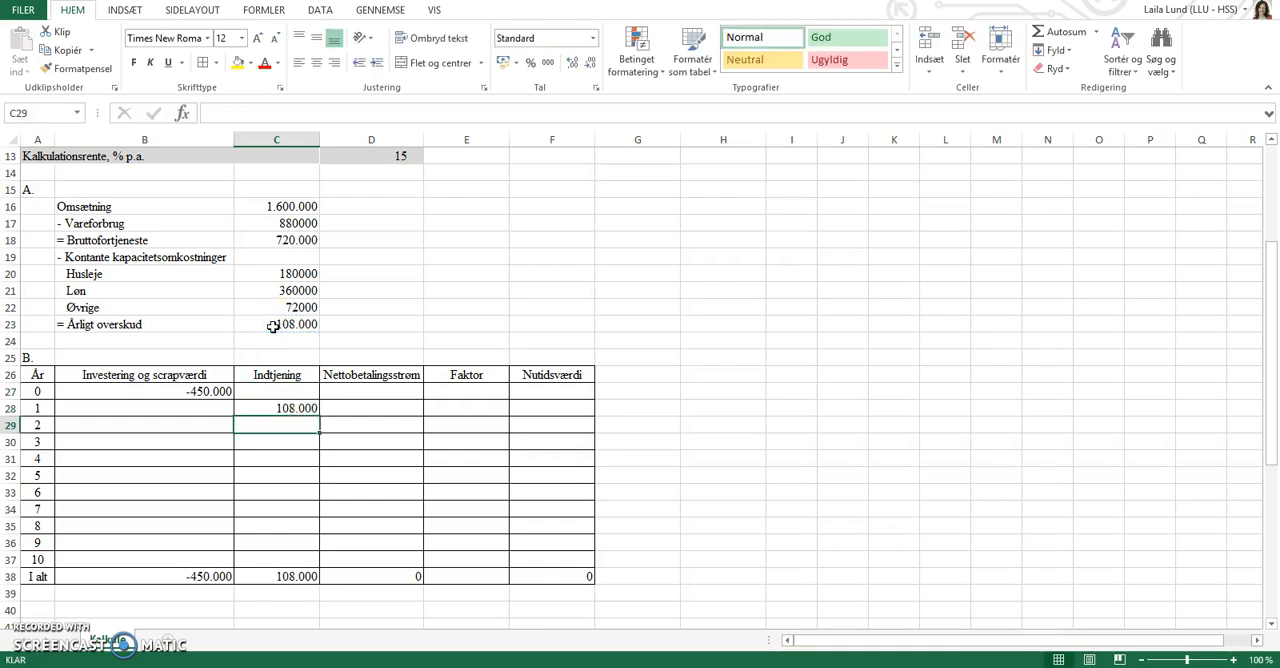
{"action": "left_click", "coordinate": [300, 409]}
{"action": "left_click_drag", "start_coordinate": [321, 419], "coordinate": [306, 562]}
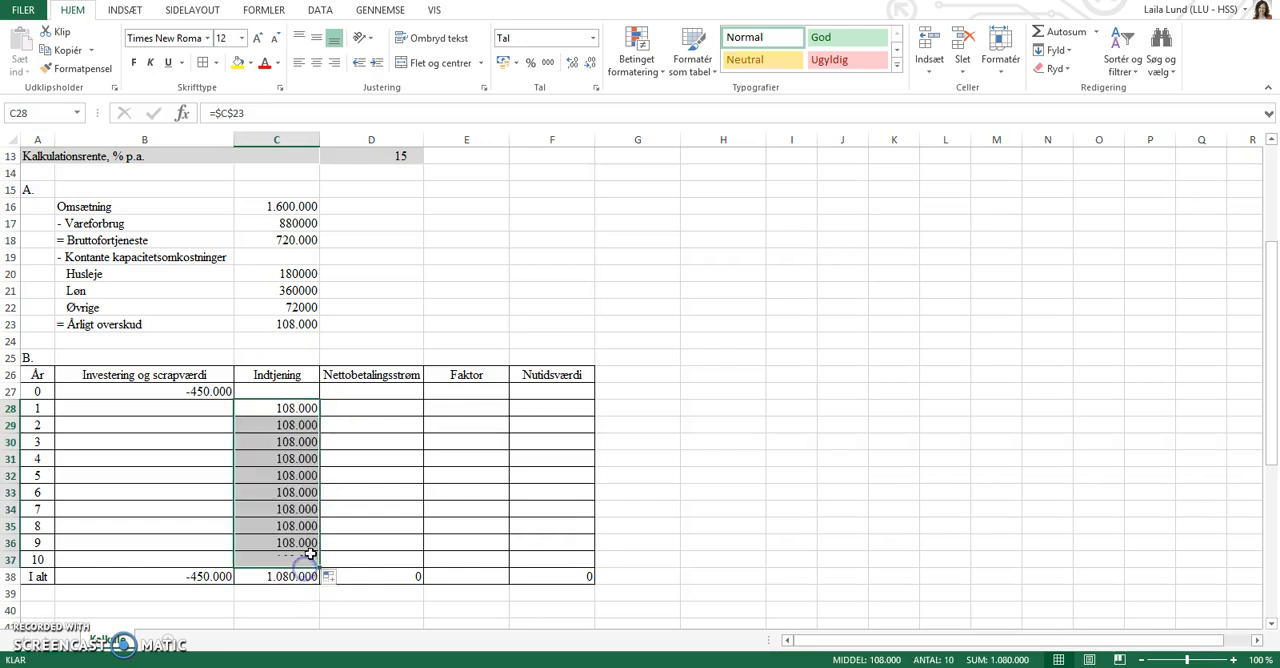
{"action": "left_click", "coordinate": [264, 607]}
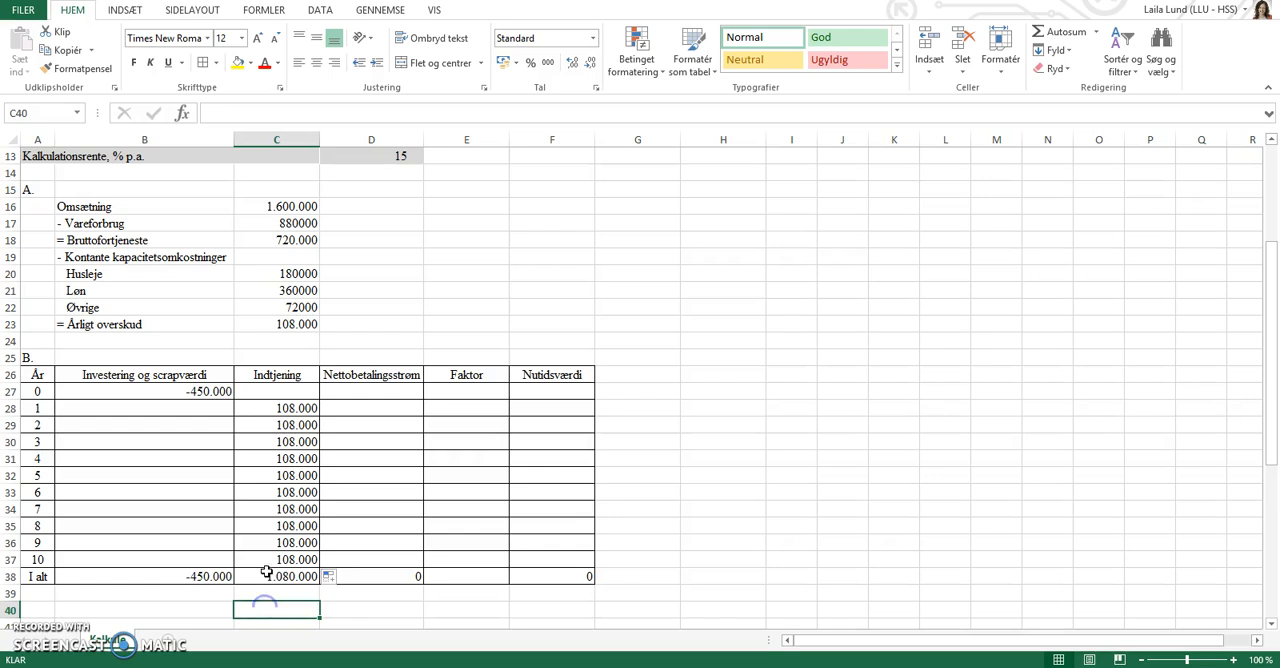
Calculate the Nettobetalingsstrøm in D27 with =SUM(B27:C27) and copy it down to D37.
{"action": "left_click", "coordinate": [403, 394]}
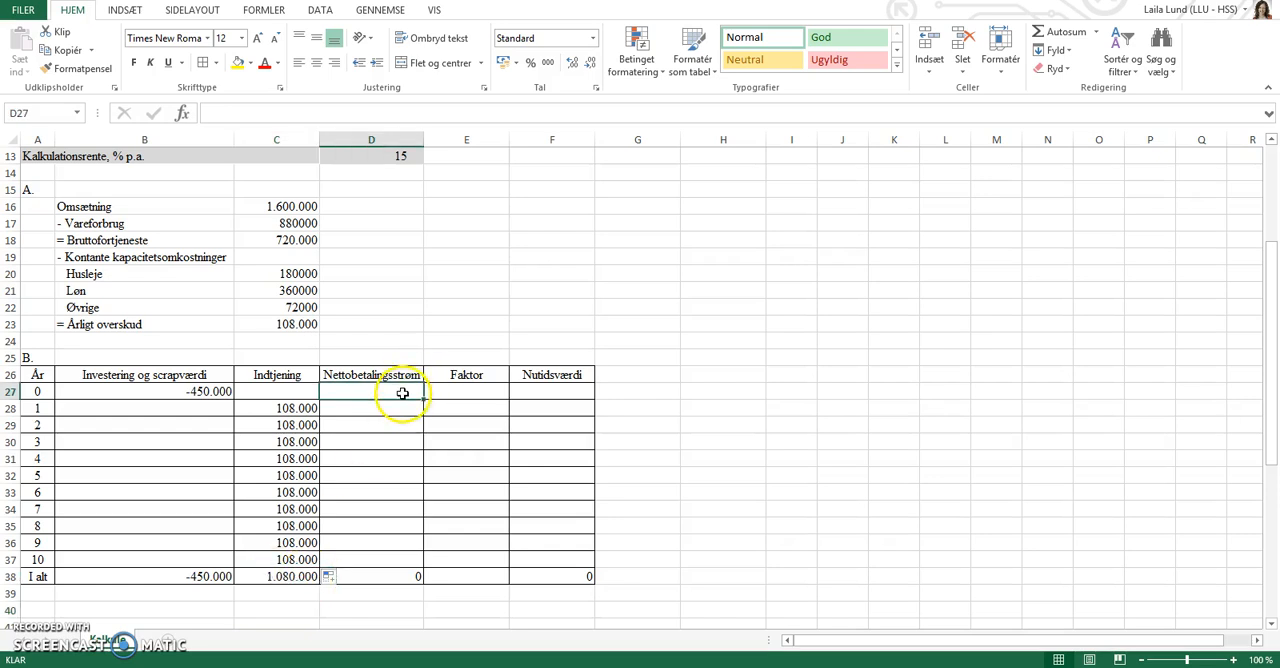
{"action": "left_click", "coordinate": [1054, 38]}
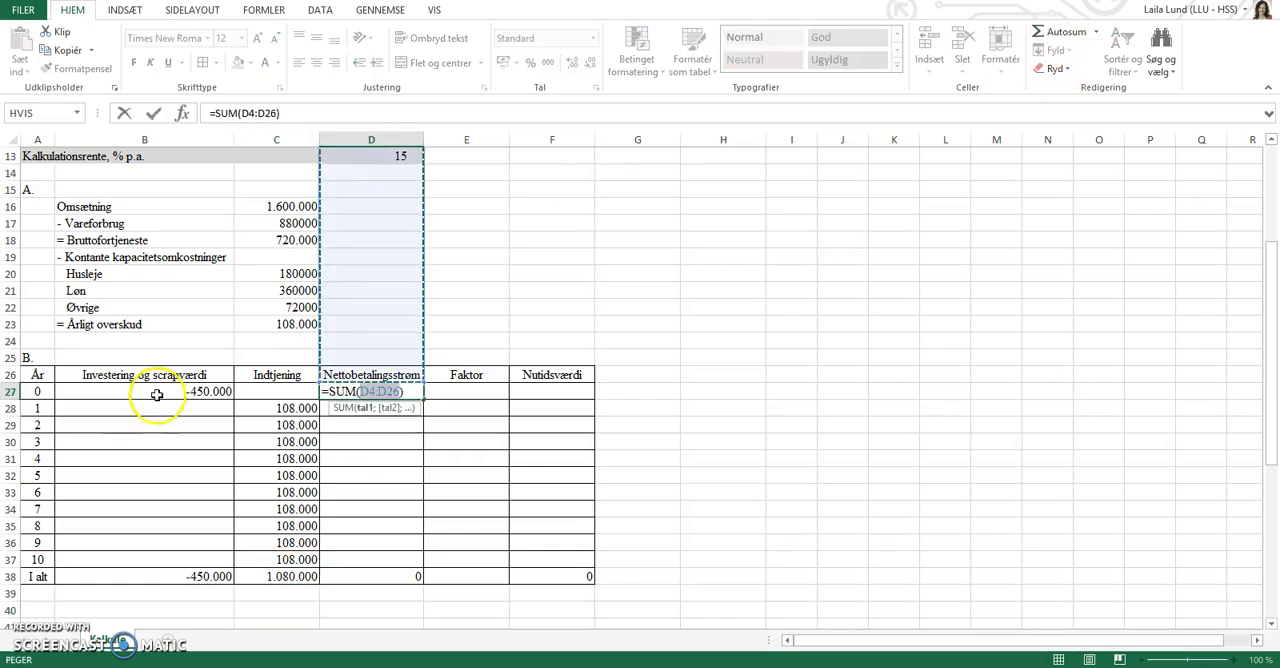
{"action": "left_click_drag", "start_coordinate": [177, 392], "coordinate": [262, 392]}
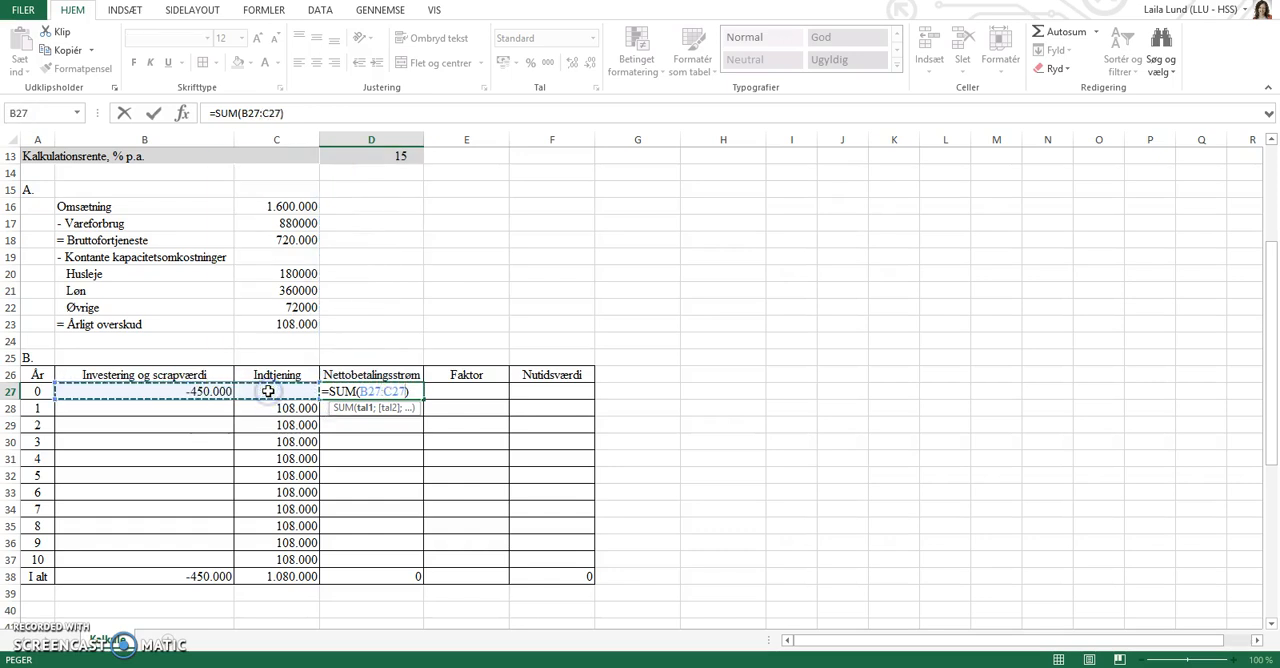
{"action": "key", "text": "ctrl+Return"}
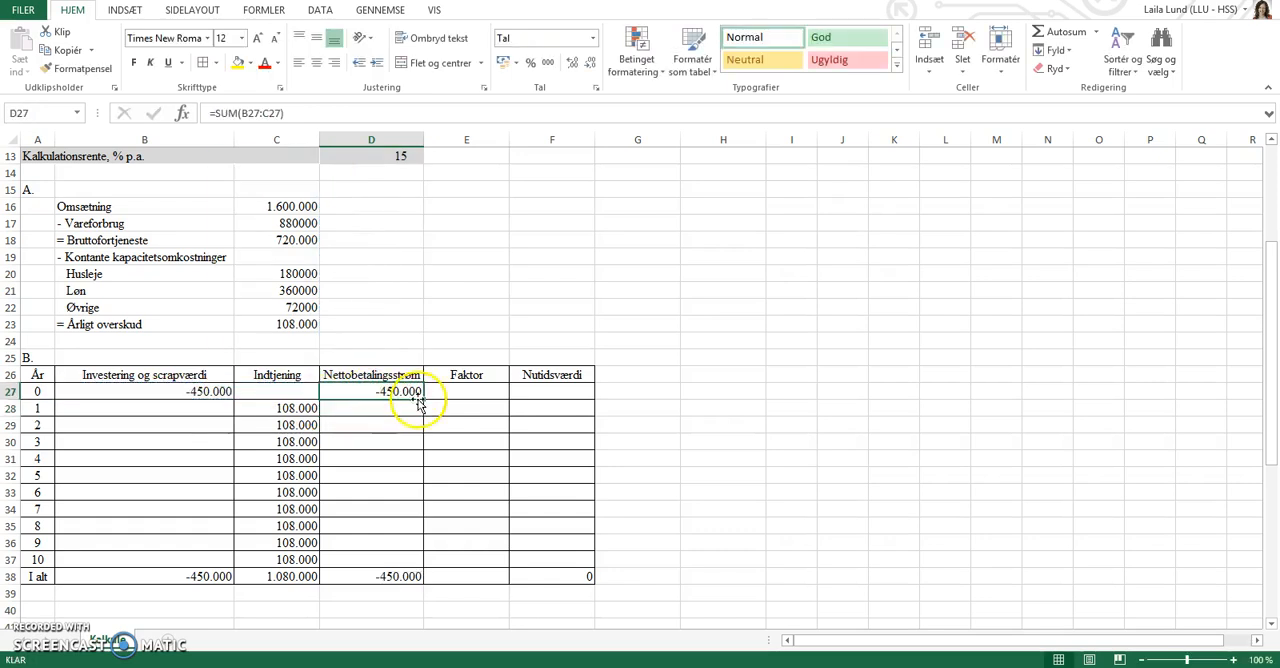
{"action": "left_click_drag", "start_coordinate": [422, 400], "coordinate": [417, 567]}
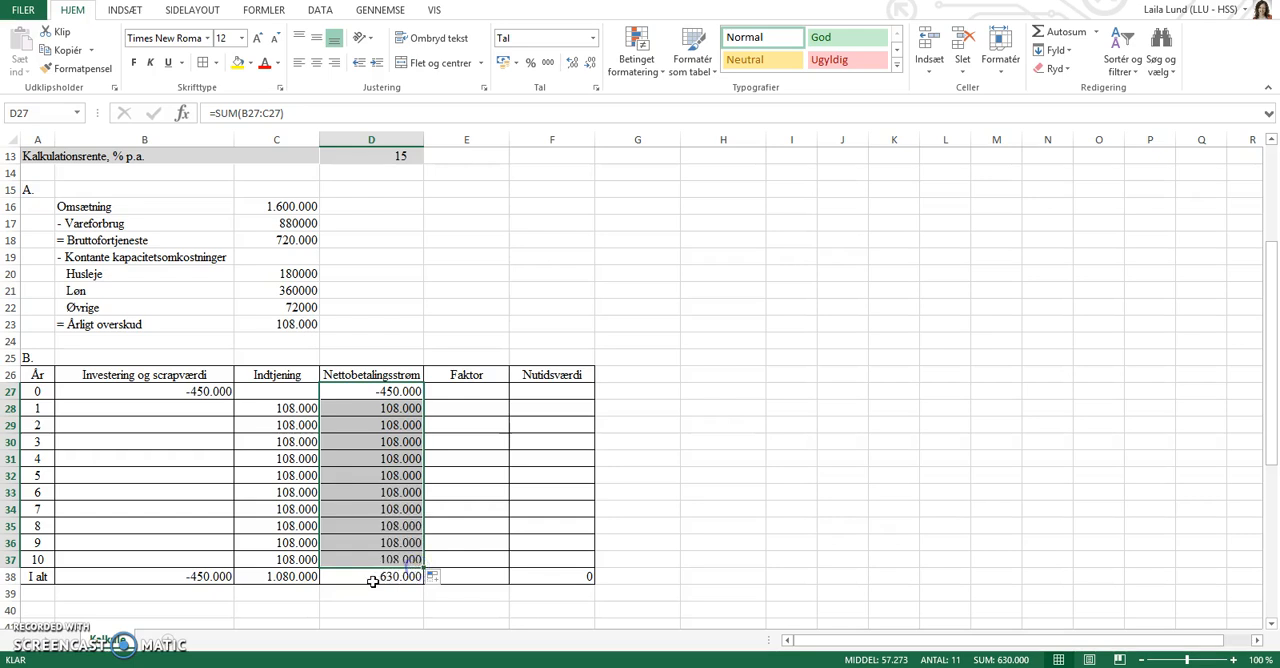
{"action": "left_click", "coordinate": [343, 607]}
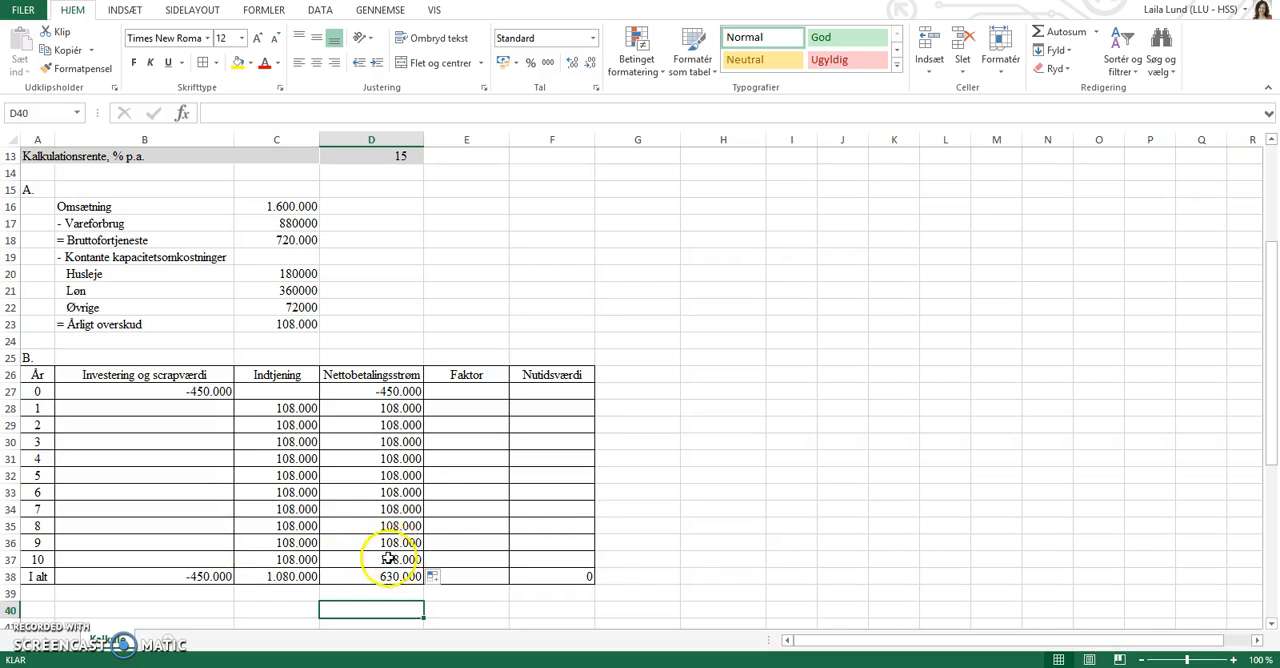
Calculate the discount factor in E27 as =(1+$D$13/100)^-A27 and copy it down through E38.
{"action": "left_click", "coordinate": [483, 395]}
{"action": "scroll", "coordinate": [486, 403], "scroll_direction": "up", "scroll_amount": 1}
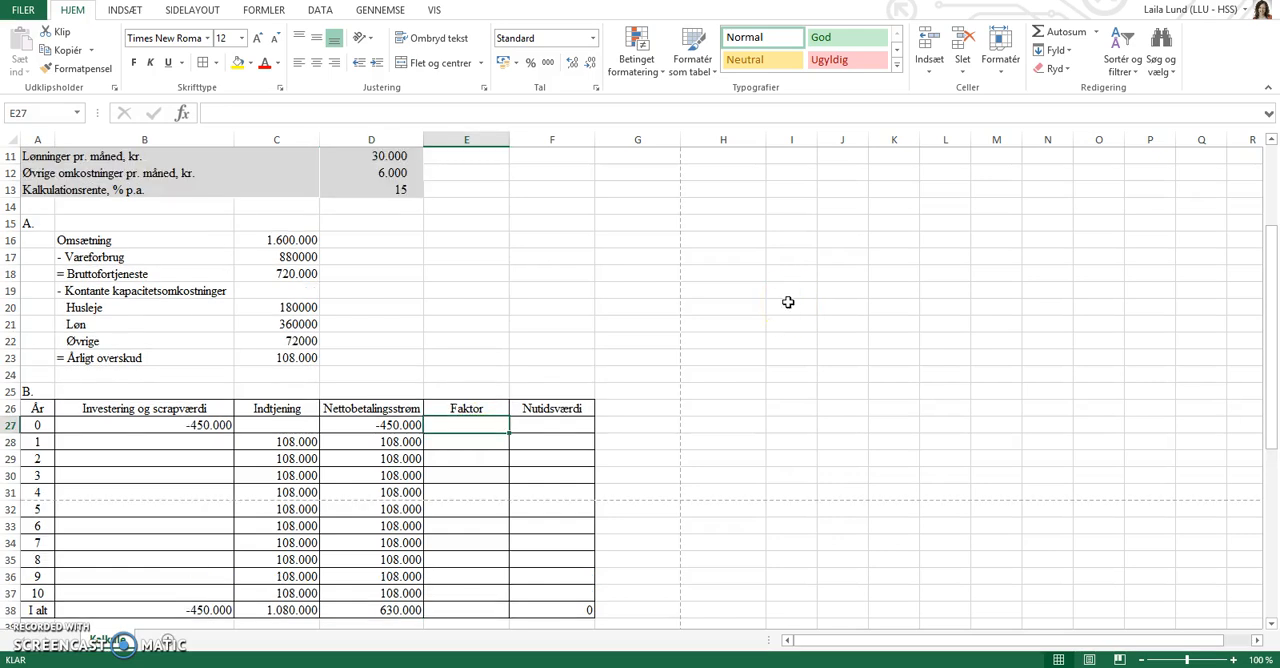
{"action": "type", "text": "=(1+"}
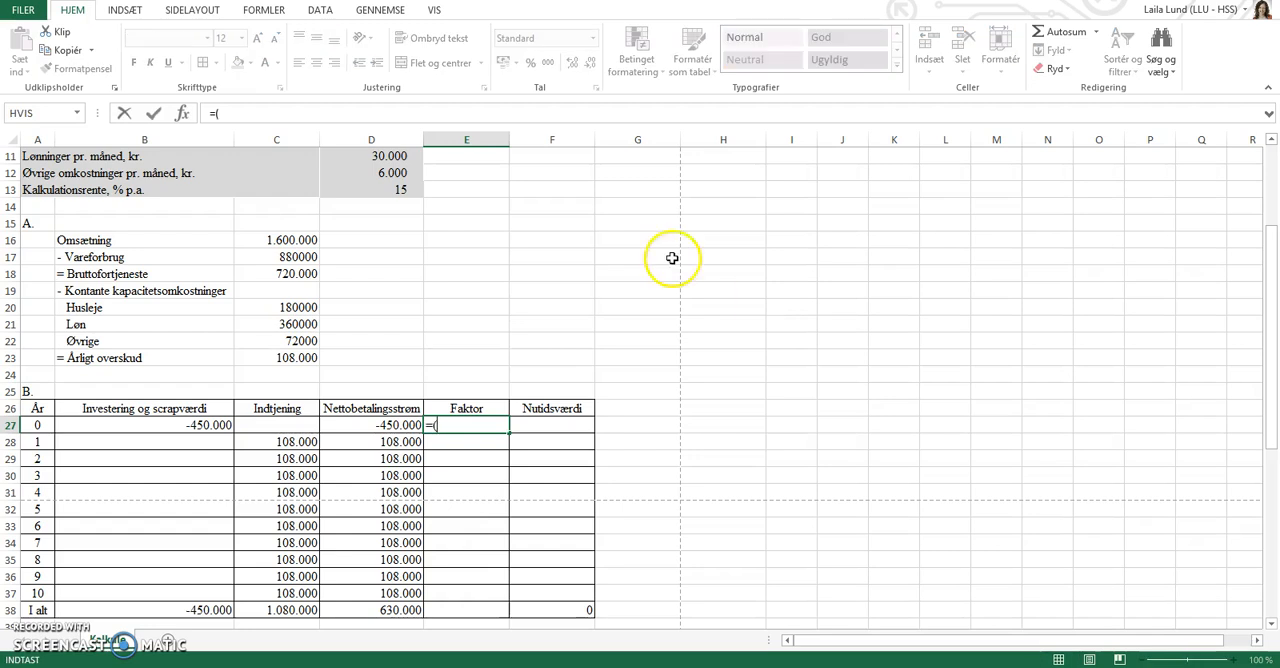
{"action": "left_click", "coordinate": [374, 189]}
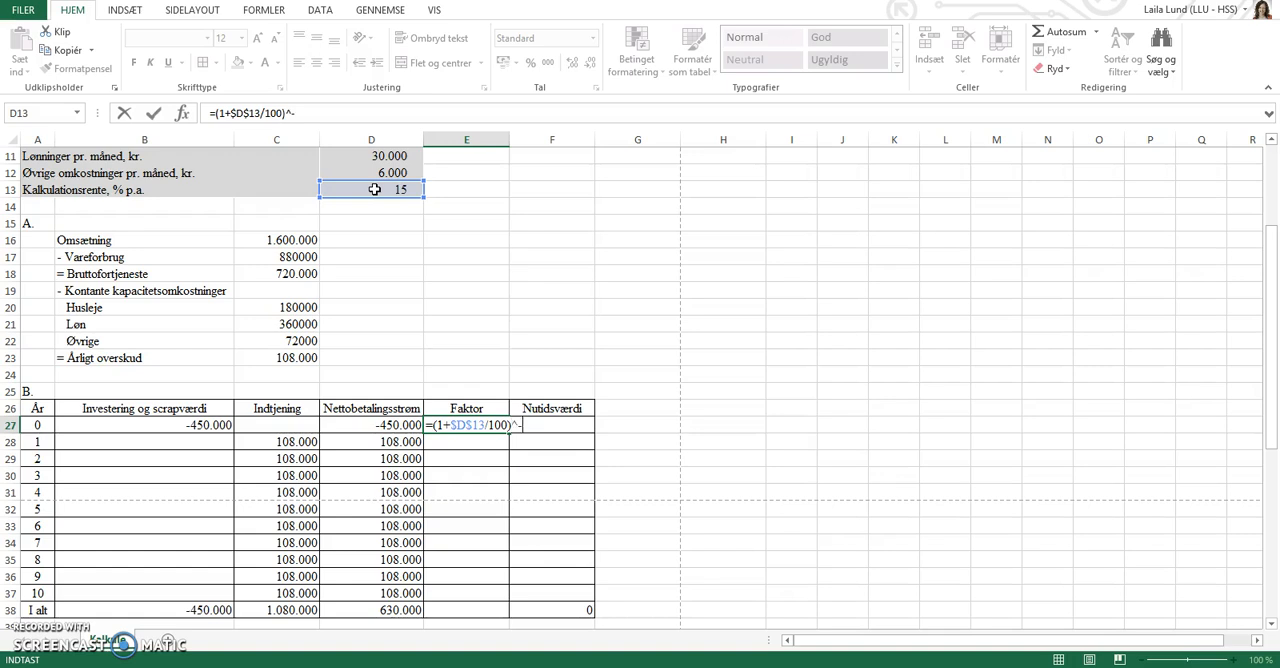
{"action": "left_click", "coordinate": [37, 427]}
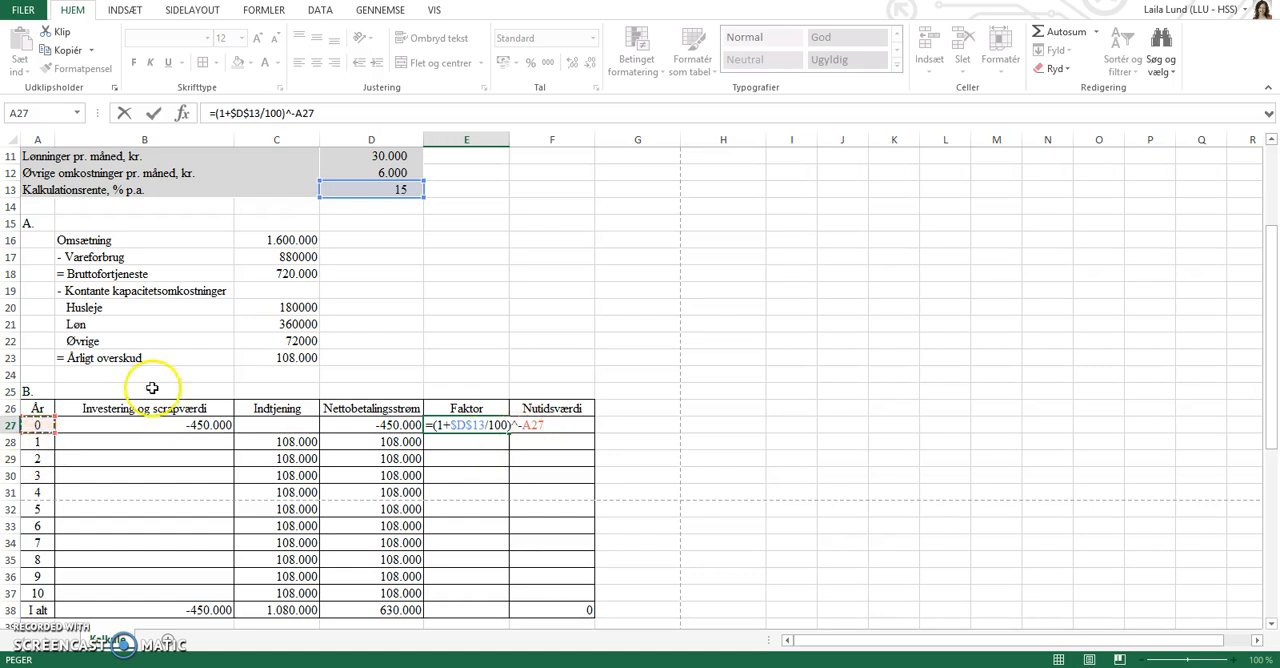
{"action": "key", "text": "Return"}
{"action": "key", "text": "Up"}
{"action": "left_click_drag", "start_coordinate": [508, 433], "coordinate": [494, 608]}
Calculate the Nutidsværdi in F27 as =D27*E27 and copy it down to year 10 in F37.
{"action": "left_click", "coordinate": [553, 422]}
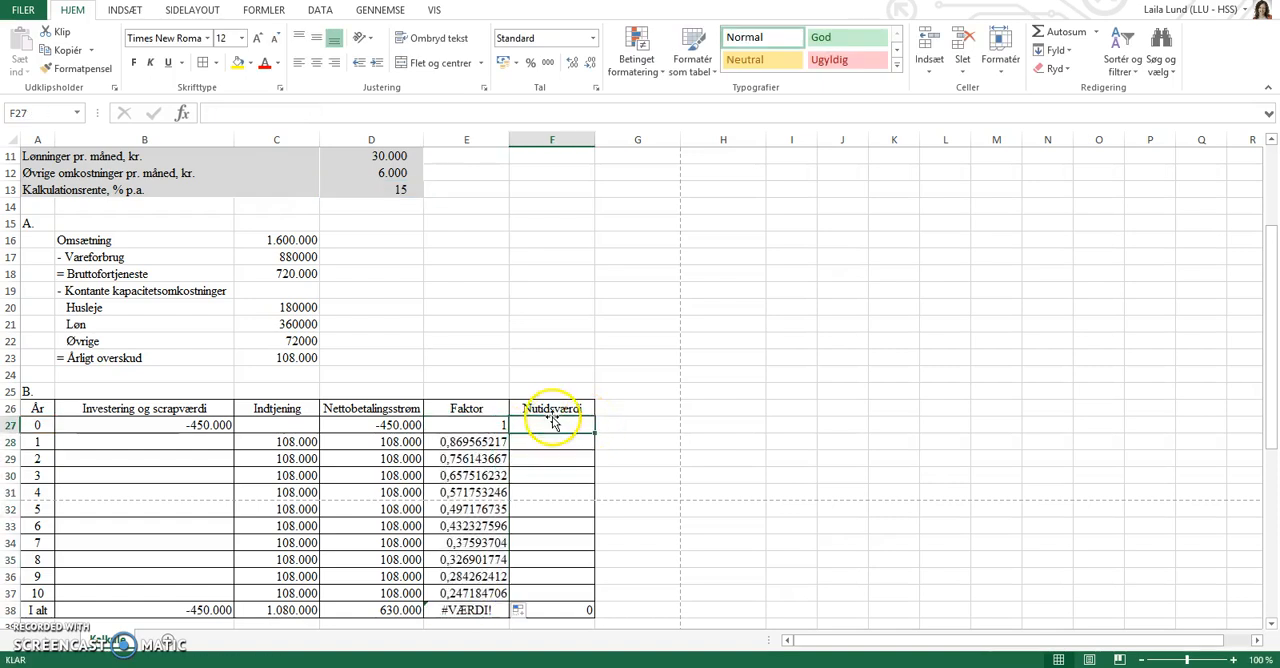
{"action": "type", "text": "="}
{"action": "key", "text": "Left"}
{"action": "key", "text": "Left"}
{"action": "type", "text": "*"}
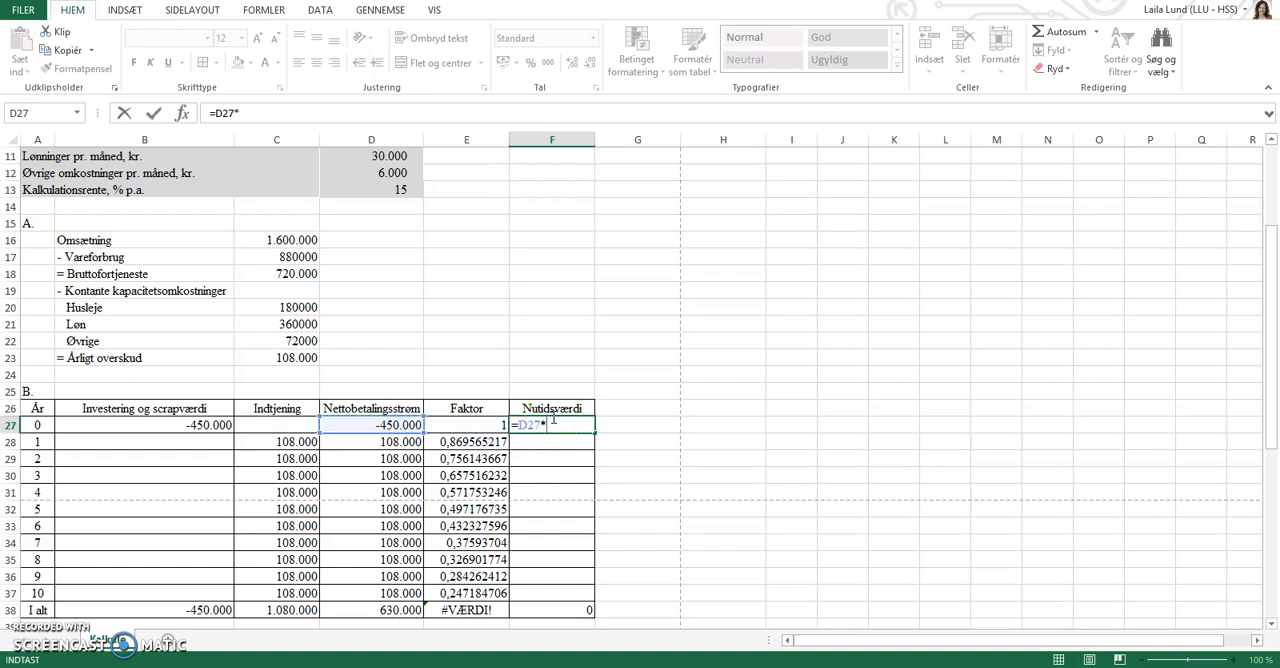
{"action": "left_click", "coordinate": [486, 424]}
{"action": "key", "text": "Return"}
{"action": "left_click", "coordinate": [570, 424]}
{"action": "left_click_drag", "start_coordinate": [598, 434], "coordinate": [564, 543]}
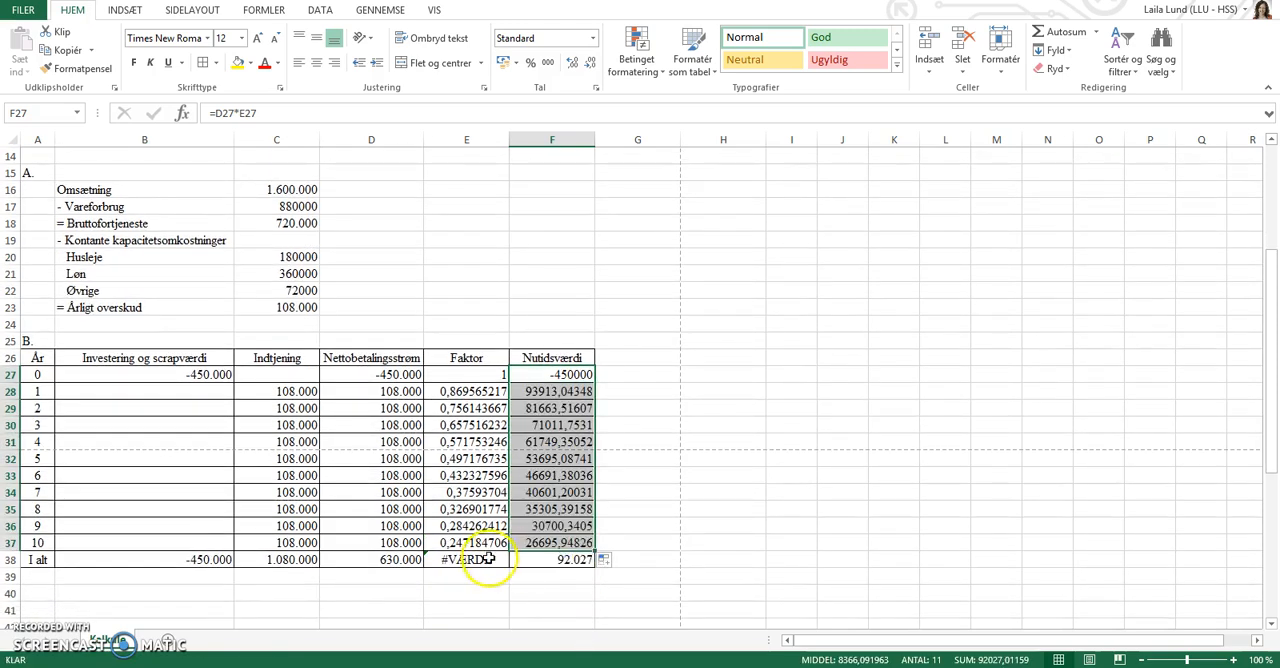
Clear the Faktor column's cell E38 in the I alt row and select the Nutidsværdi total in F38.
{"action": "left_click", "coordinate": [486, 560]}
{"action": "key", "text": "Delete"}
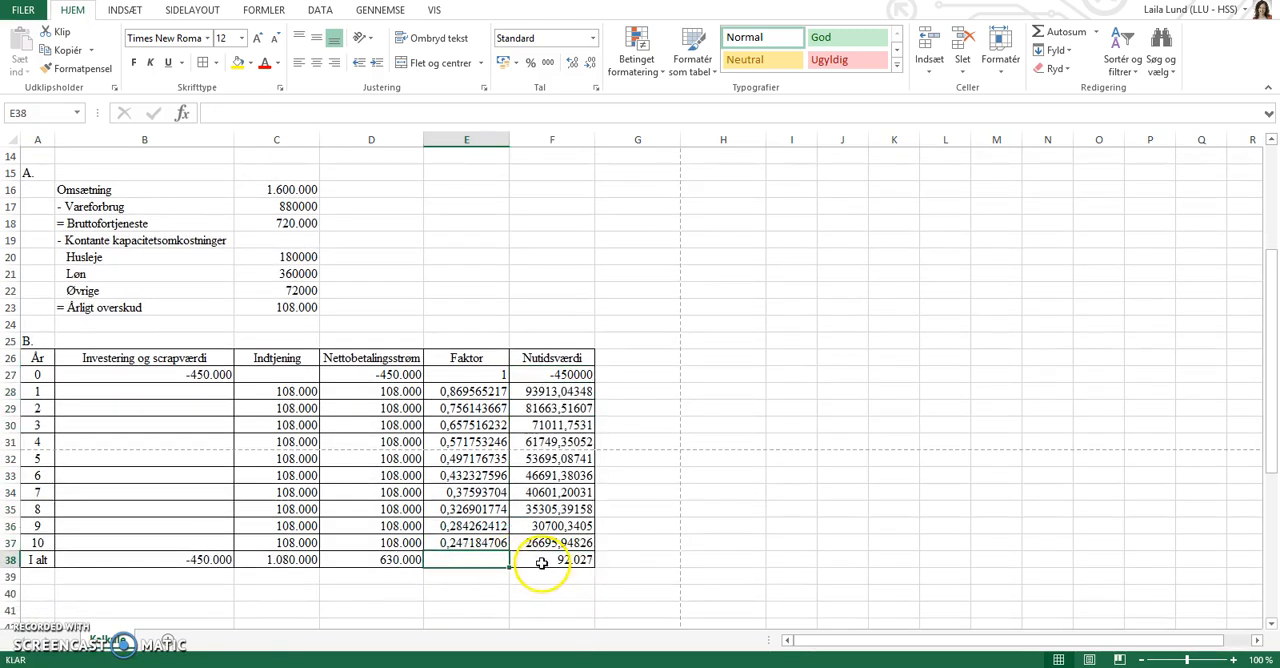
{"action": "left_click", "coordinate": [538, 562]}
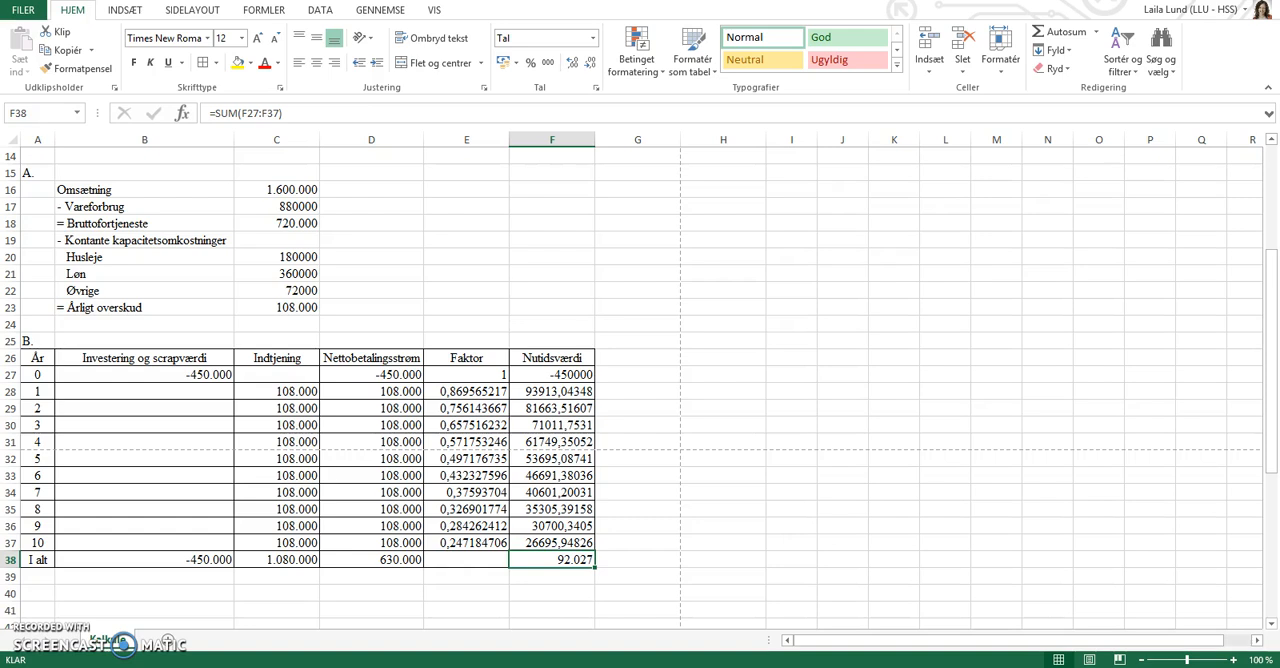
Check question c in the online exercise, and goal seek the Nutidsværdi total F38 to 0 by changing Årlig omsætning in D8.
{"action": "left_click", "coordinate": [527, 658]}
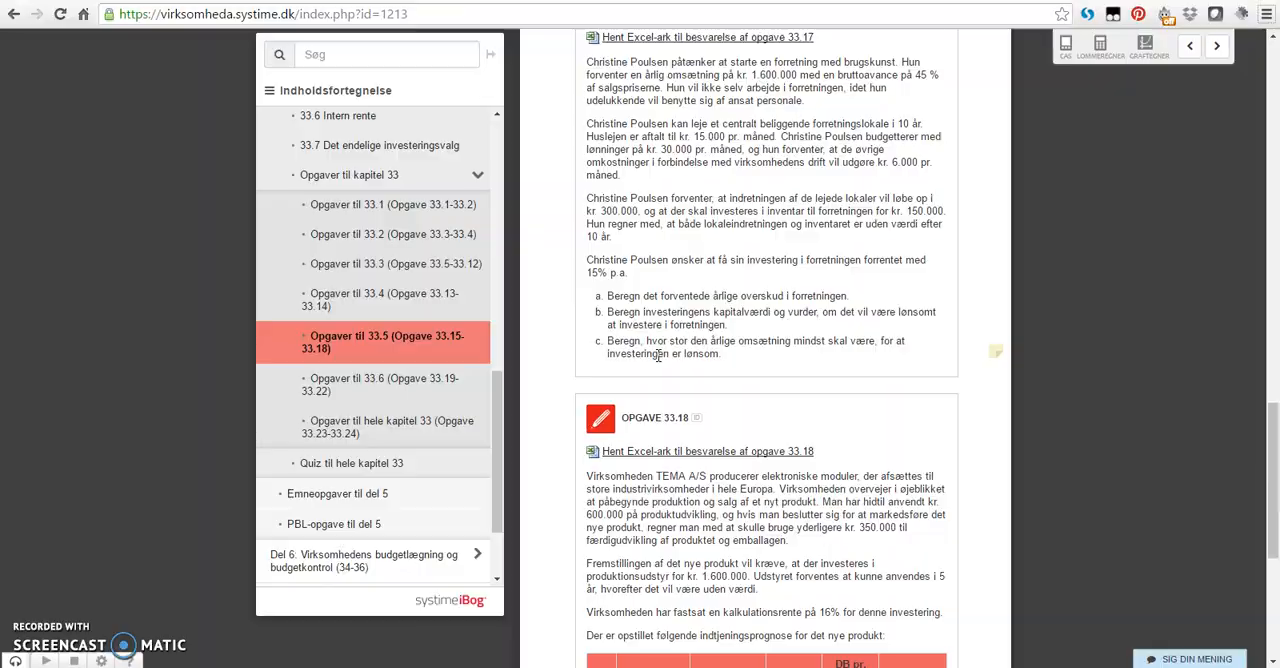
{"action": "key", "text": "alt+Tab"}
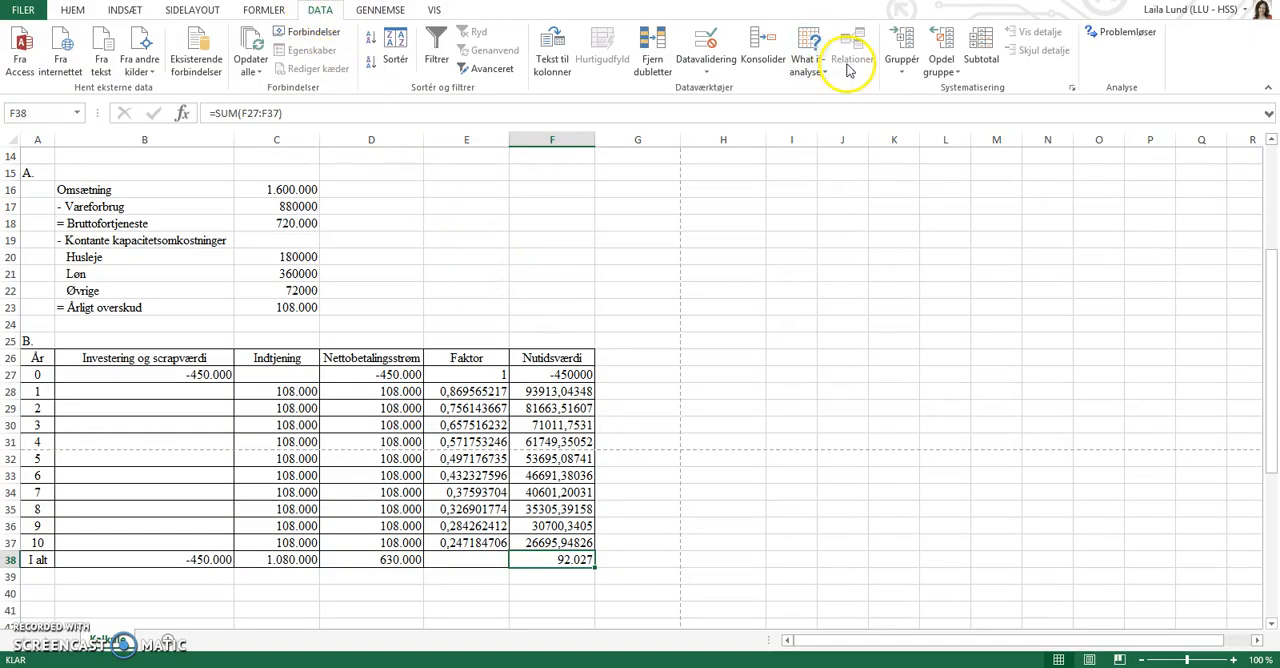
{"action": "left_click", "coordinate": [810, 60]}
{"action": "left_click", "coordinate": [840, 110]}
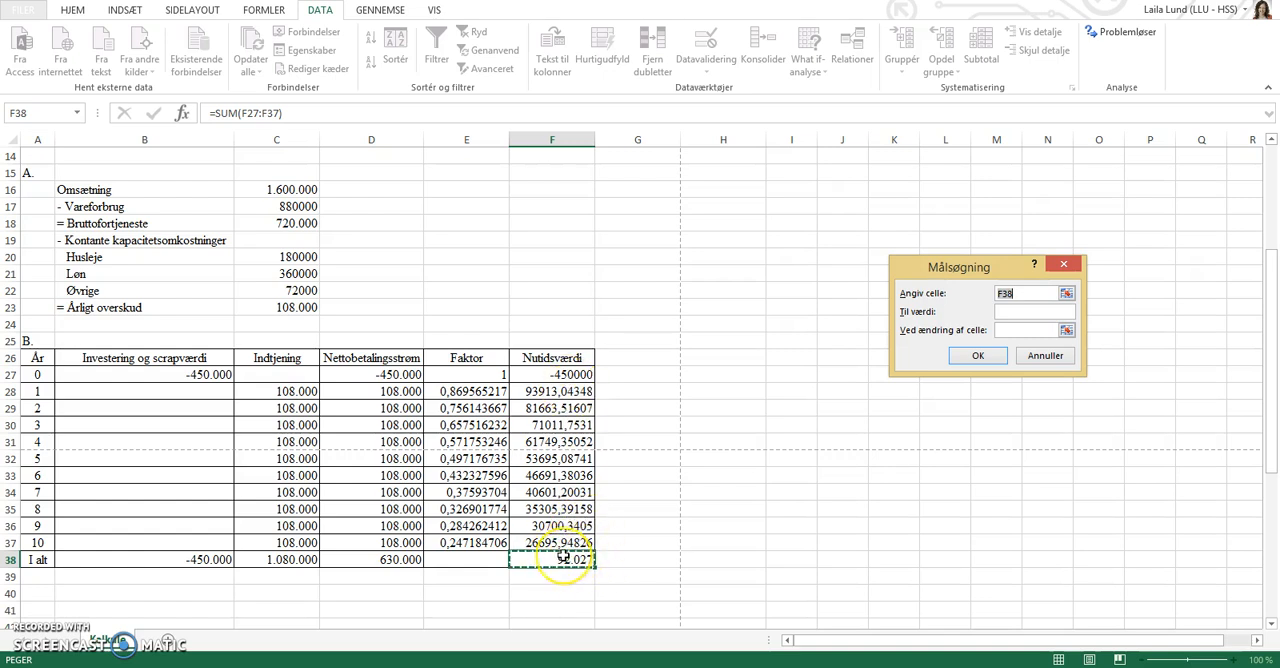
{"action": "left_click", "coordinate": [1012, 313]}
{"action": "left_click", "coordinate": [1012, 331]}
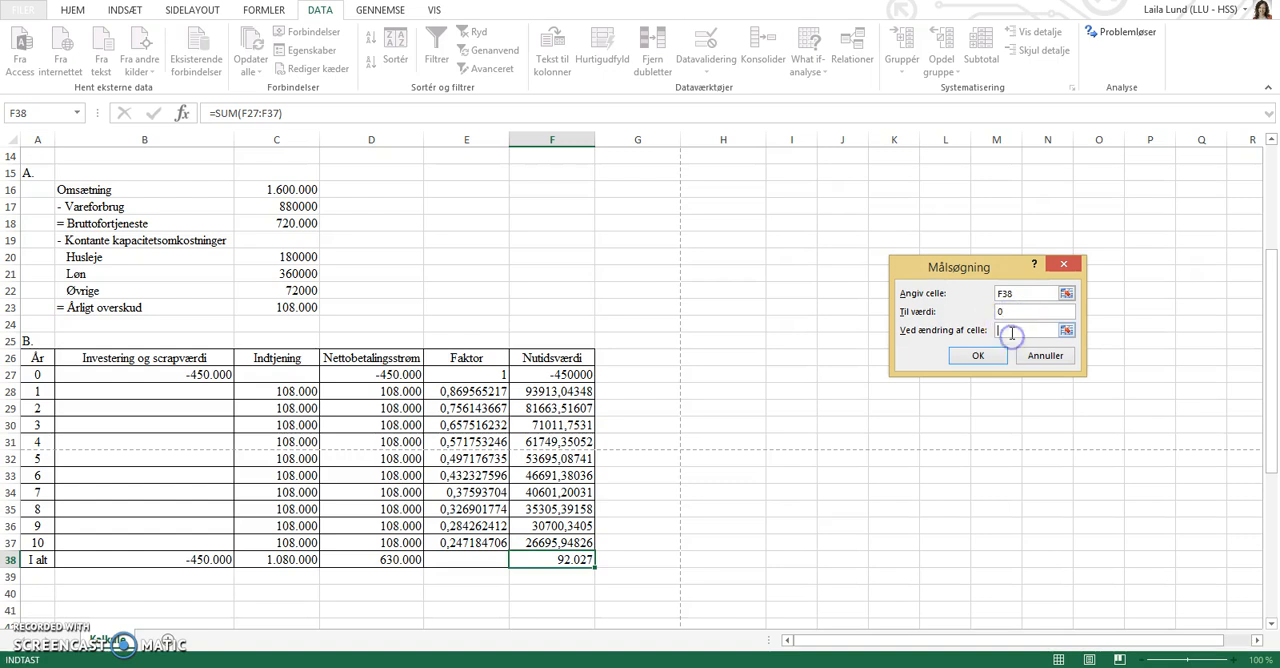
{"action": "scroll", "coordinate": [520, 290], "scroll_direction": "up", "scroll_amount": 5}
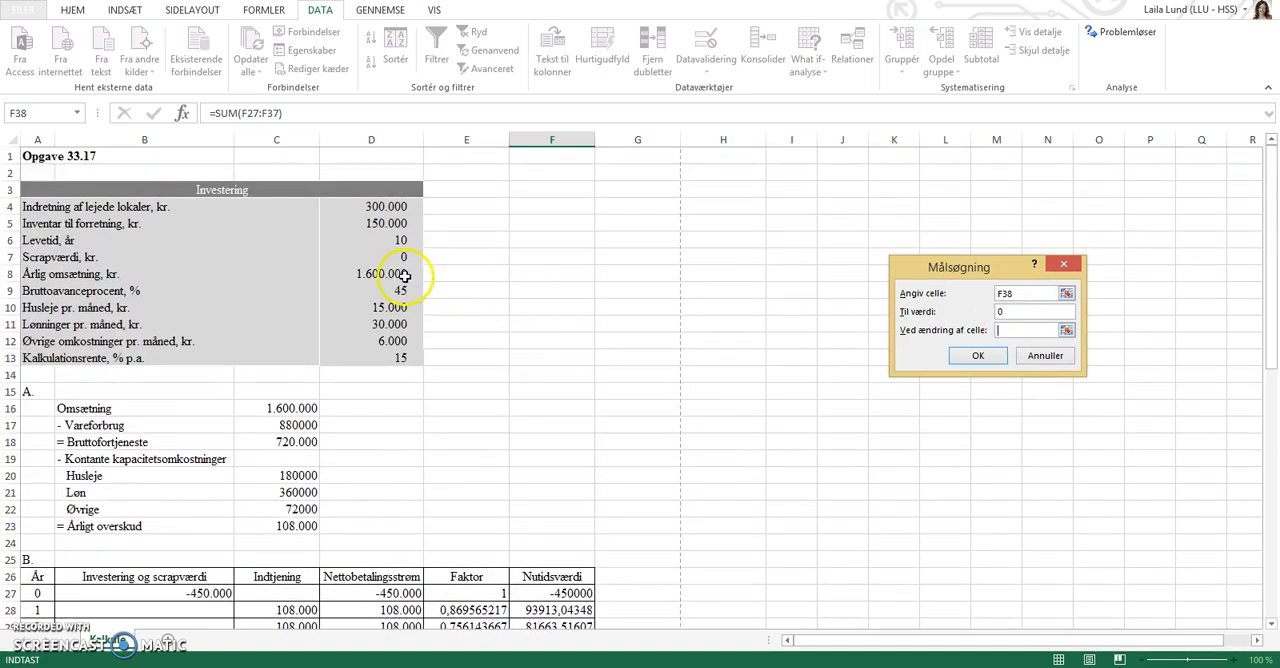
{"action": "left_click", "coordinate": [397, 273]}
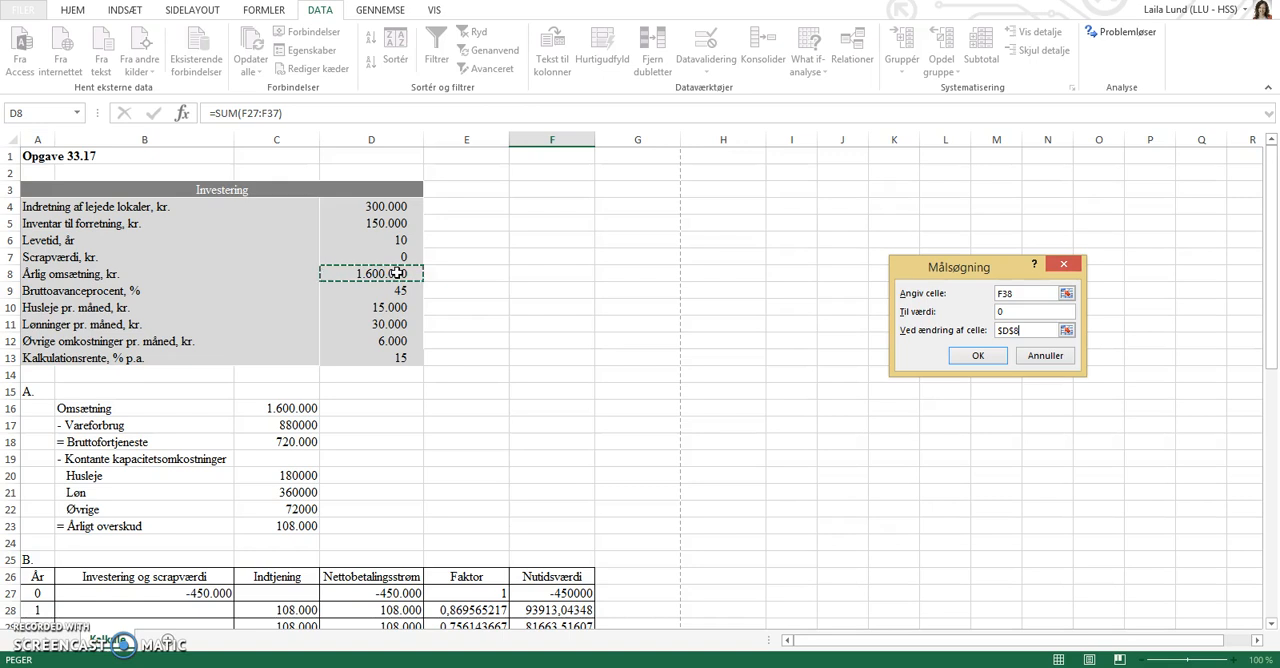
{"action": "left_click", "coordinate": [995, 360]}
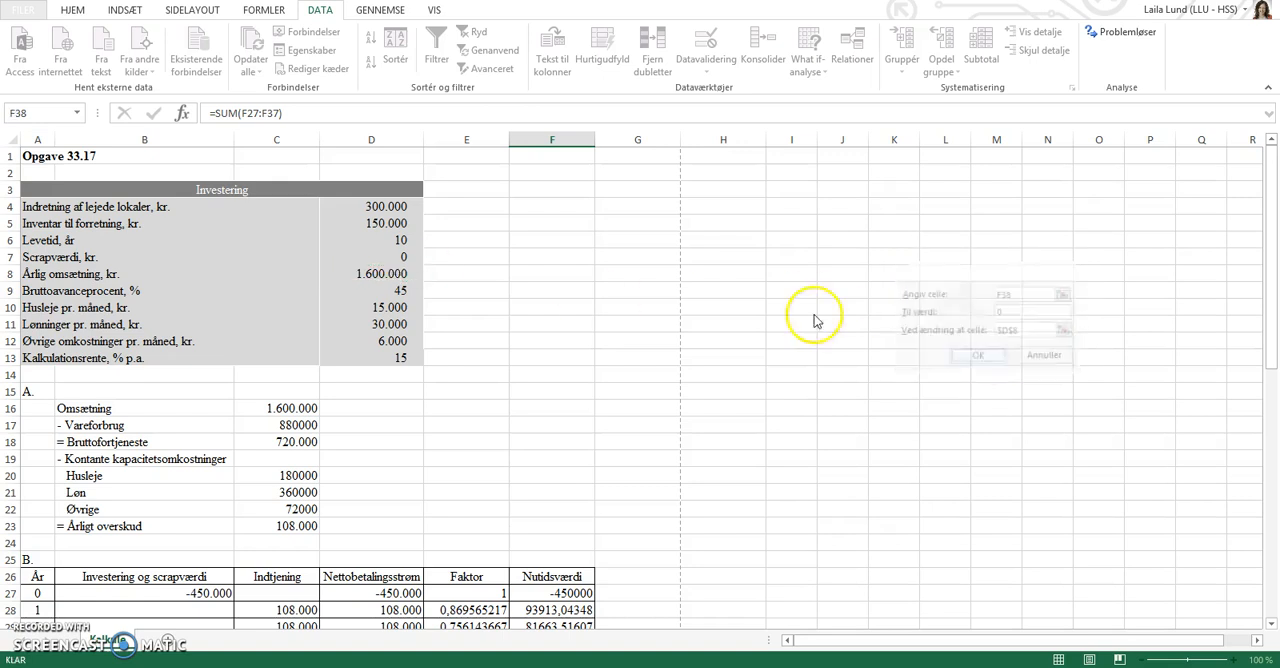
{"action": "left_click", "coordinate": [1038, 356]}
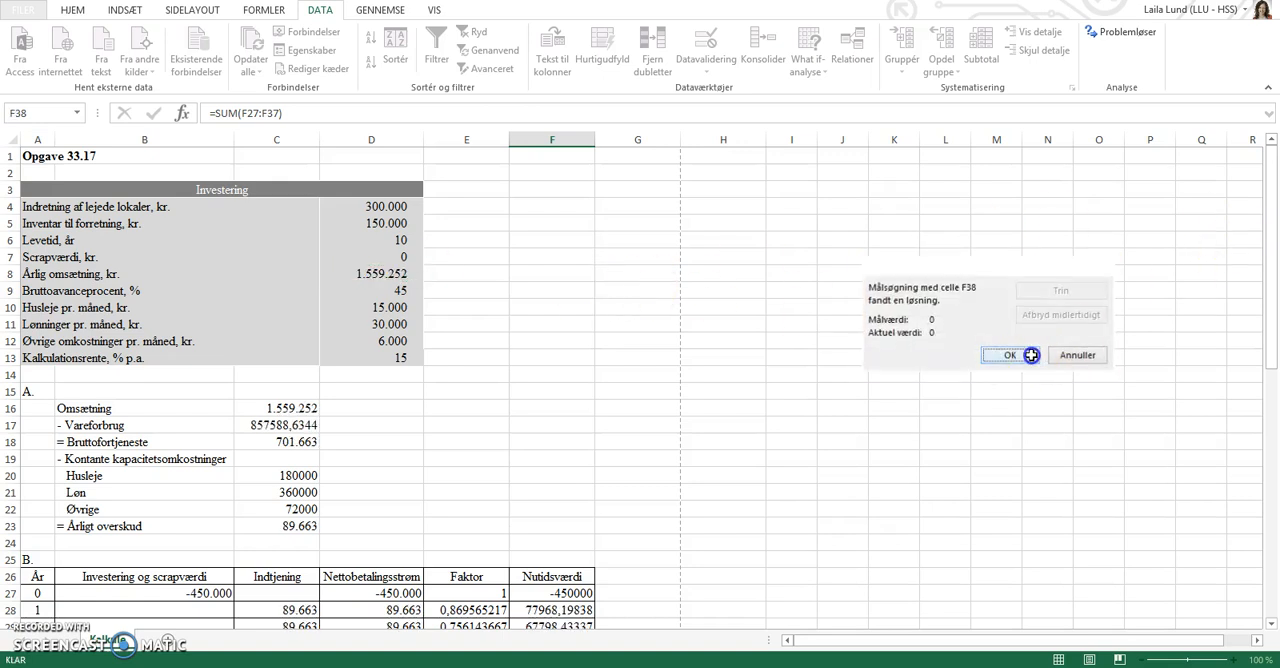
Record the break-even revenue beside the calculations by entering the label Omsætning in H19 and 1559252 in I19.
{"action": "scroll", "coordinate": [487, 360], "scroll_direction": "down", "scroll_amount": 2}
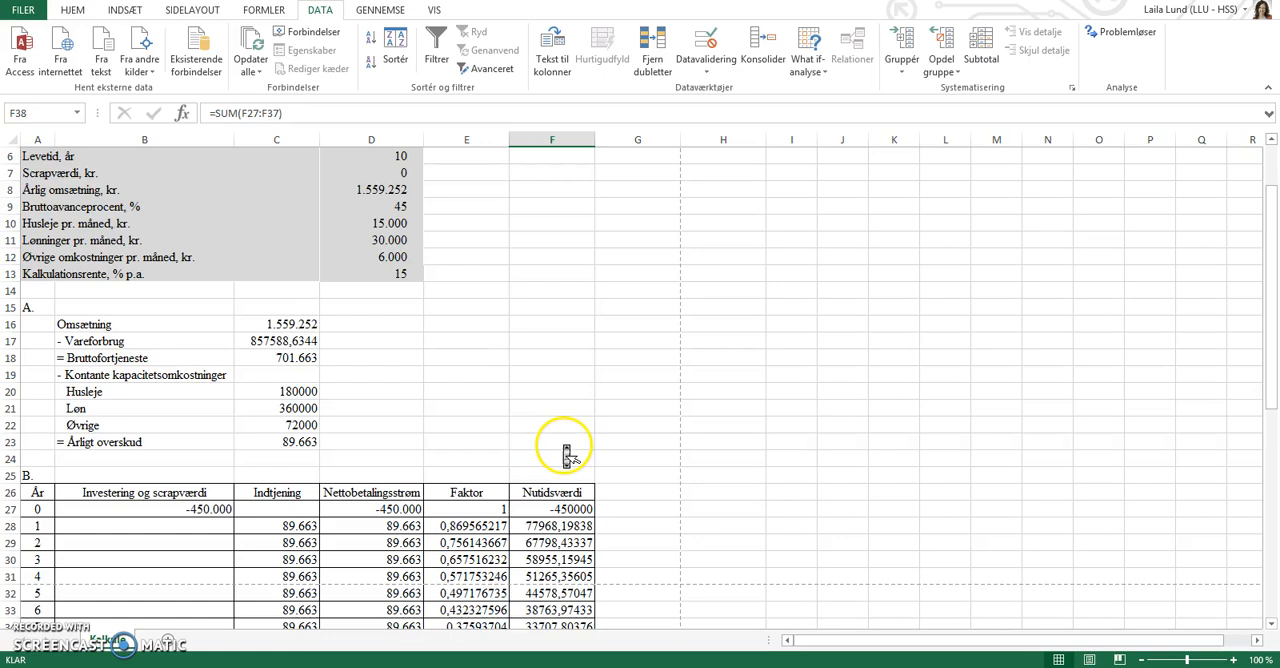
{"action": "scroll", "coordinate": [565, 445], "scroll_direction": "down", "scroll_amount": 2}
{"action": "scroll", "coordinate": [565, 445], "scroll_direction": "down", "scroll_amount": 1}
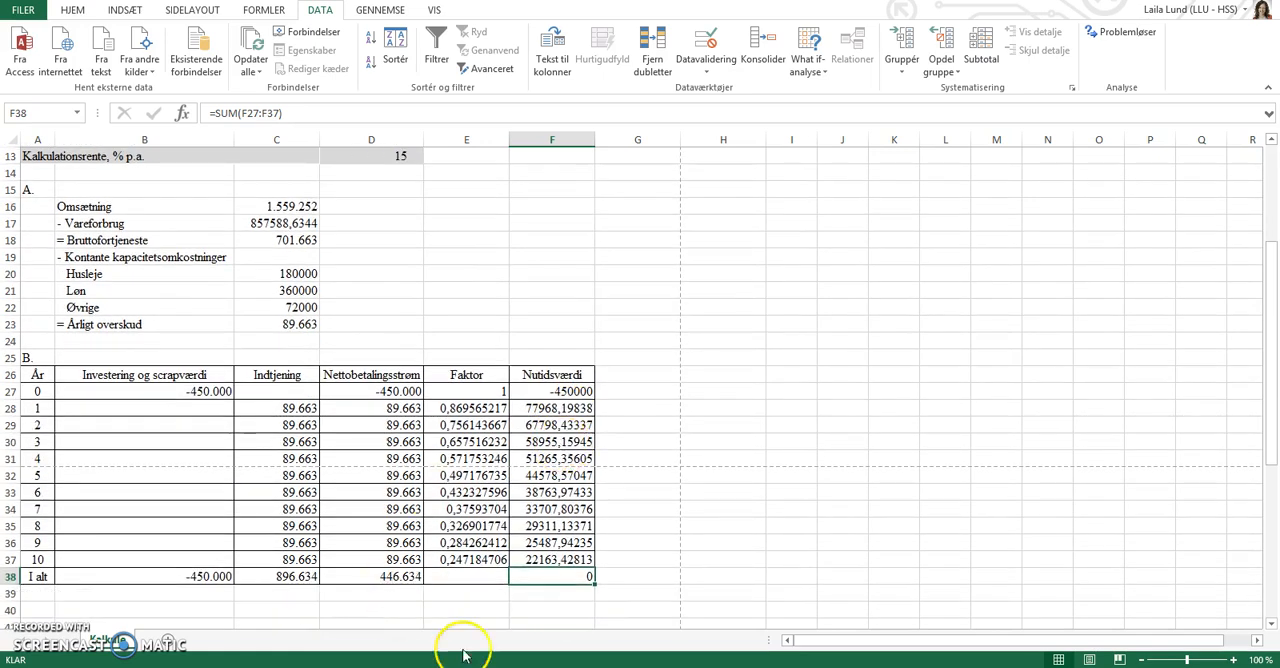
{"action": "left_click", "coordinate": [727, 262]}
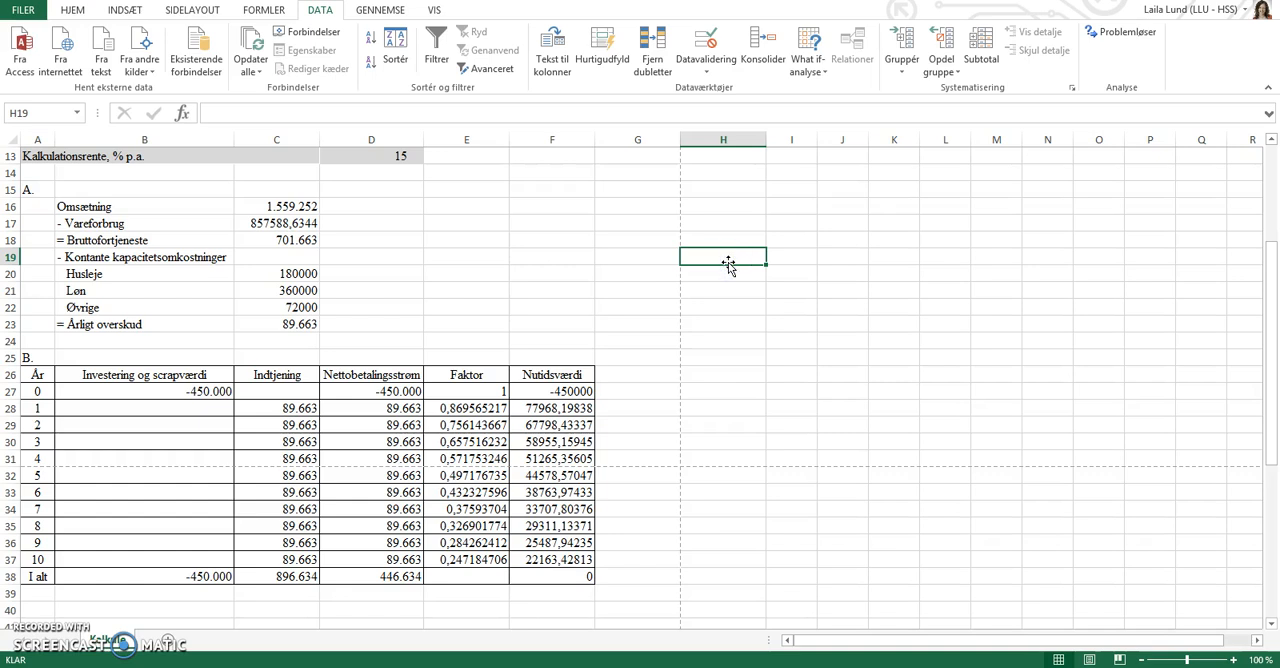
{"action": "type", "text": "Omsætning"}
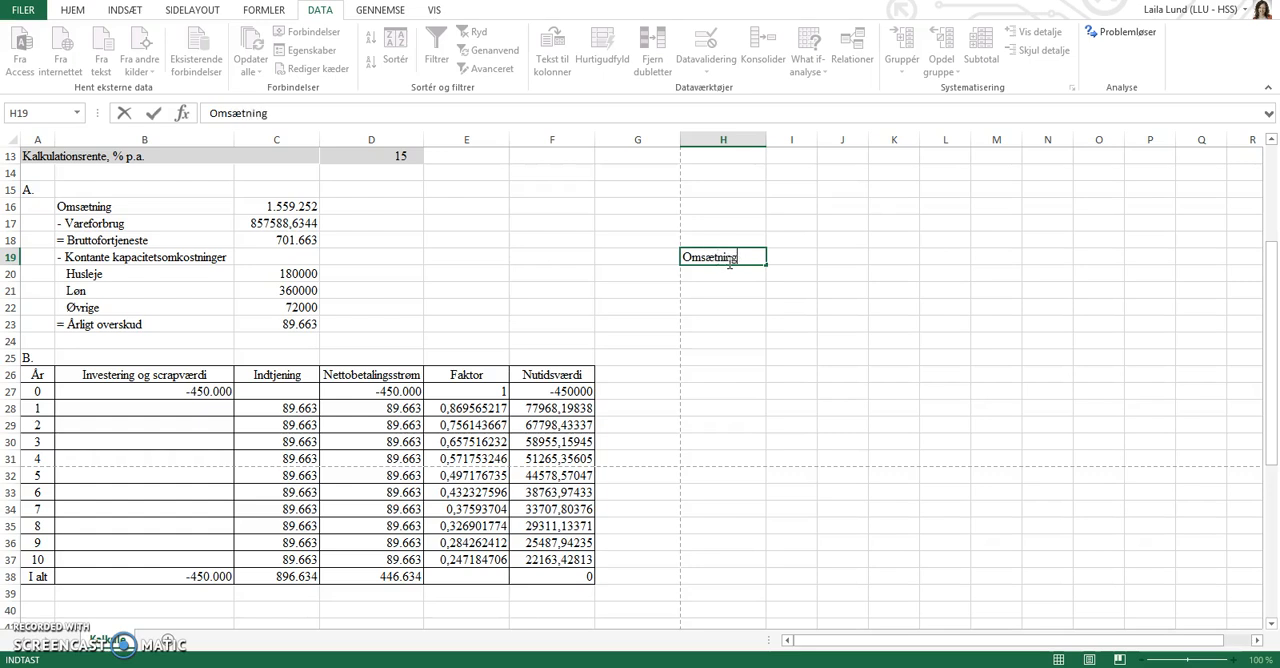
{"action": "key", "text": "Tab"}
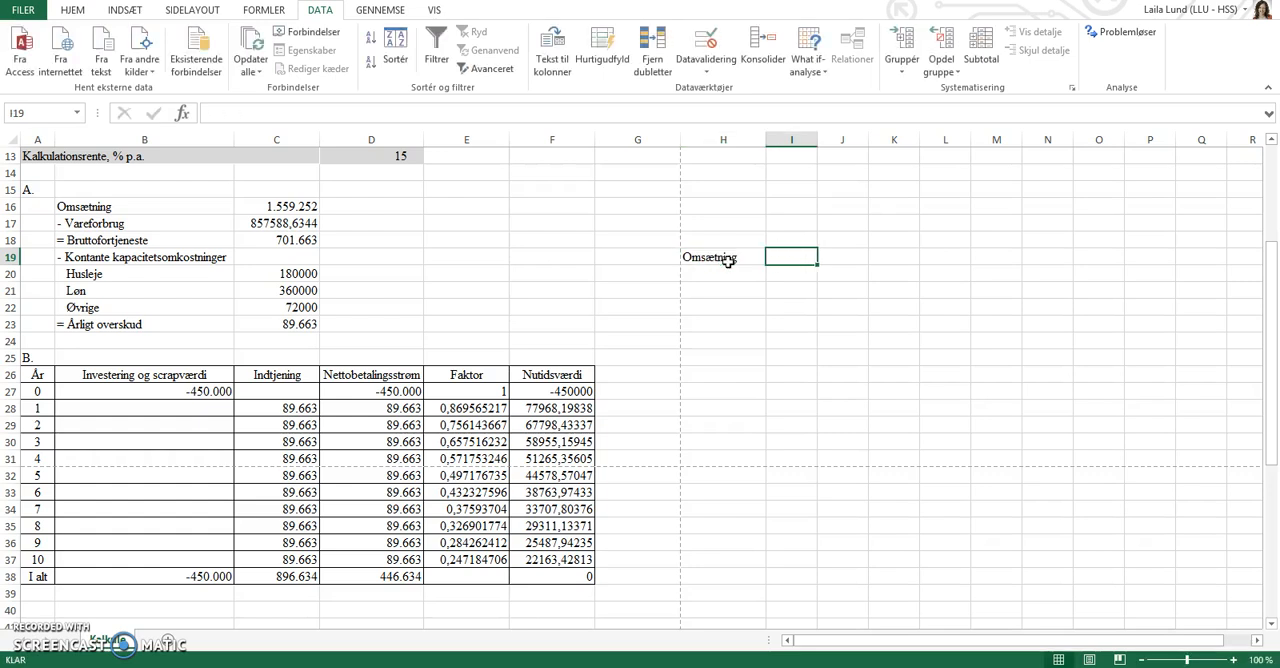
{"action": "type", "text": "1559"}
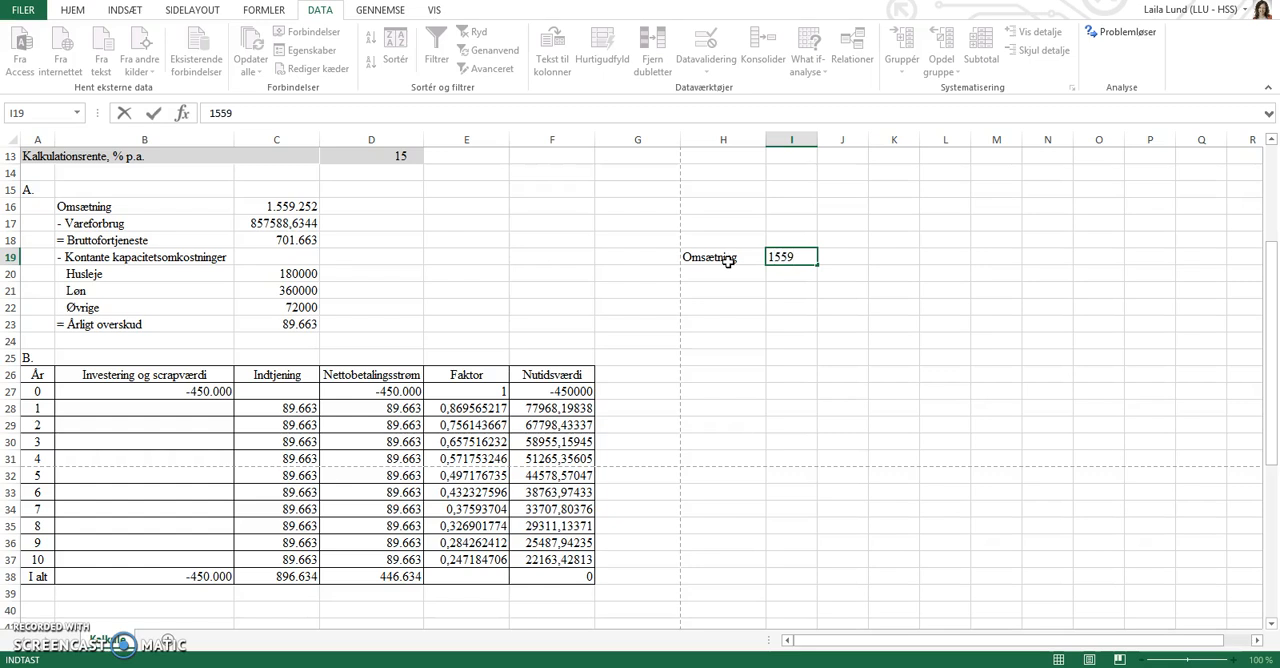
{"action": "type", "text": "252"}
{"action": "key", "text": "Return"}
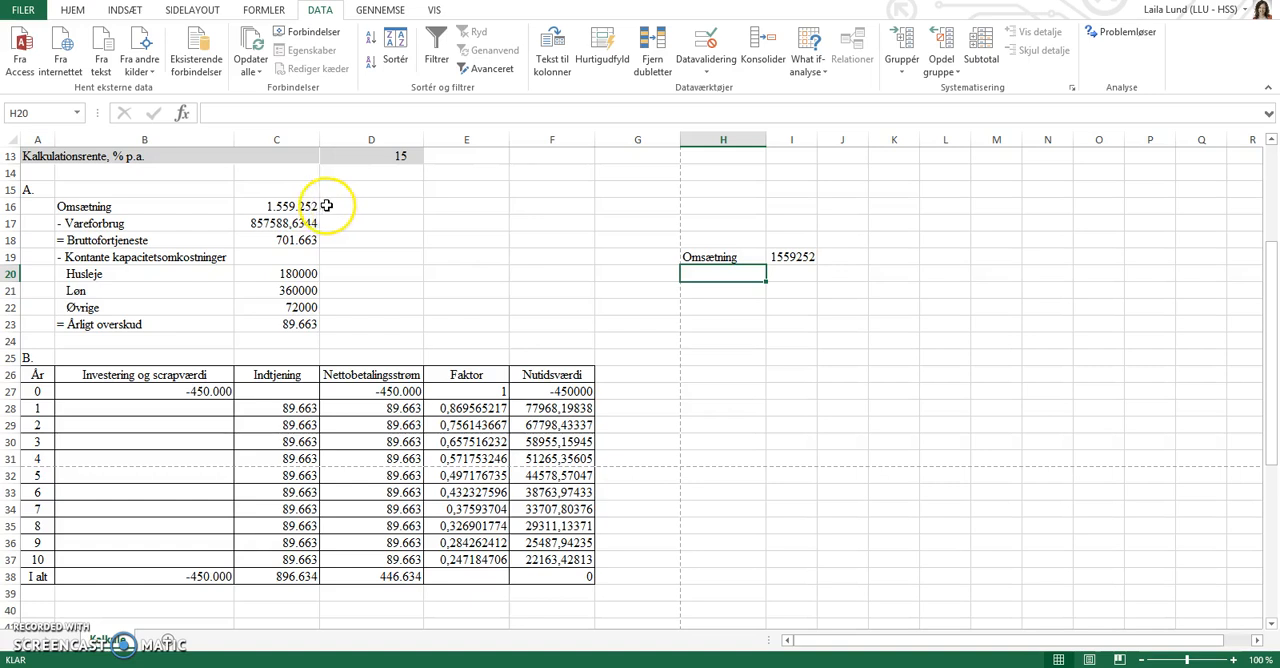
Restore the Årlig omsætning in D8 to 1600000.
{"action": "scroll", "coordinate": [507, 199], "scroll_direction": "up", "scroll_amount": 1}
{"action": "scroll", "coordinate": [507, 199], "scroll_direction": "up", "scroll_amount": 1}
{"action": "left_click", "coordinate": [374, 160]}
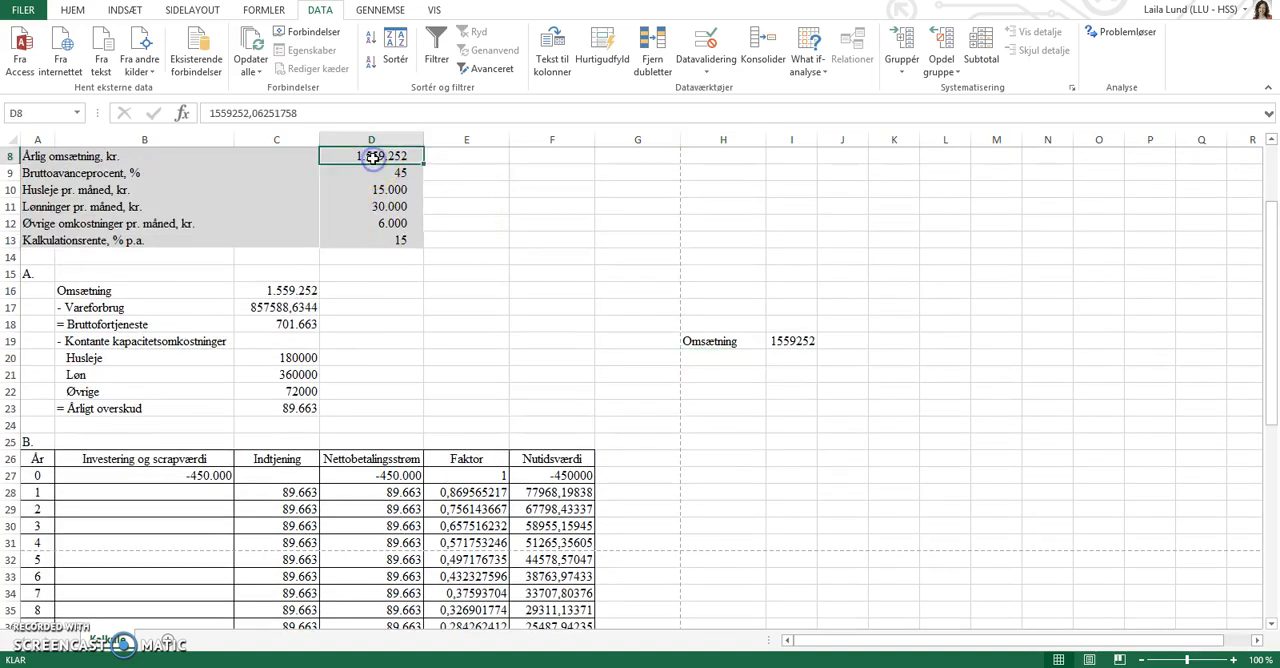
{"action": "type", "text": "160000"}
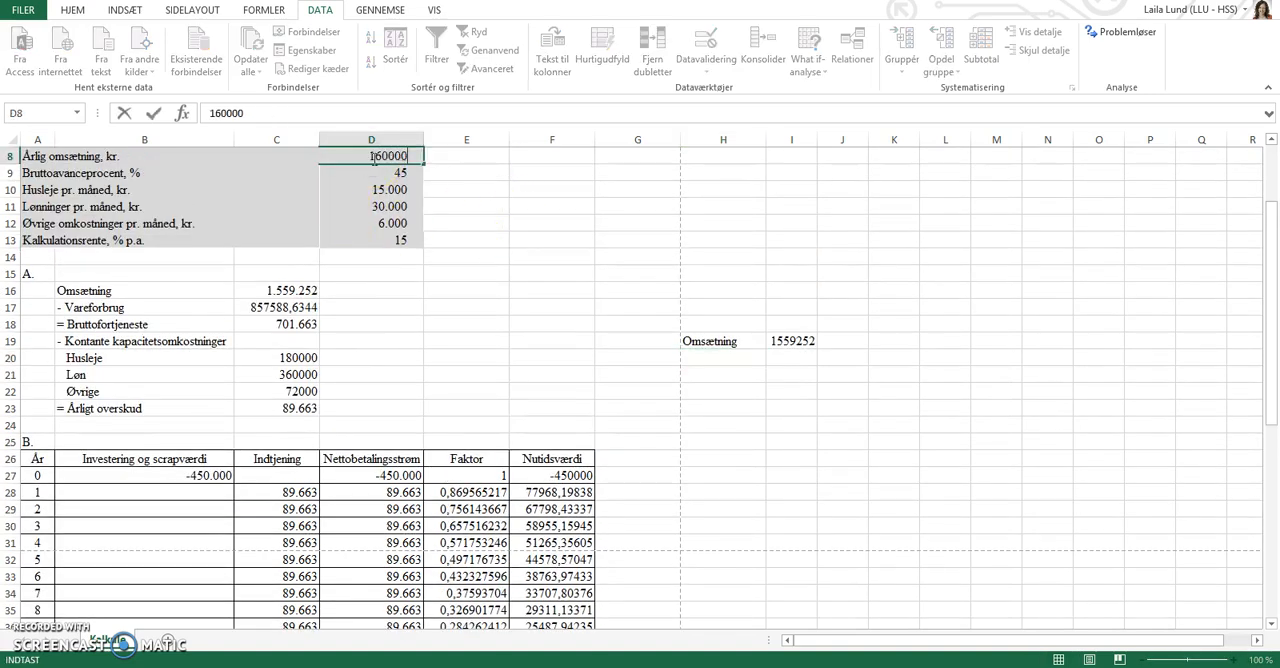
{"action": "key", "text": "Return"}
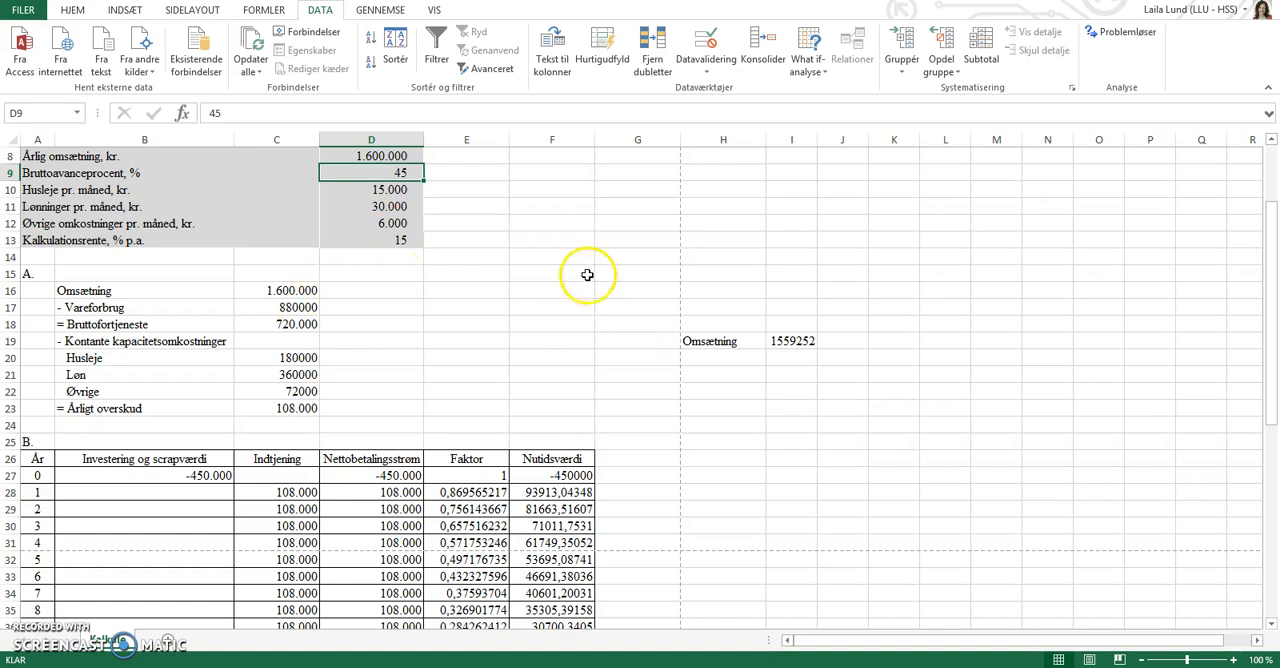
Calculate the difference between the expected and minimum revenue in J19 as =D8-I19.
{"action": "scroll", "coordinate": [575, 282], "scroll_direction": "up", "scroll_amount": 1}
{"action": "scroll", "coordinate": [575, 282], "scroll_direction": "up", "scroll_amount": 1}
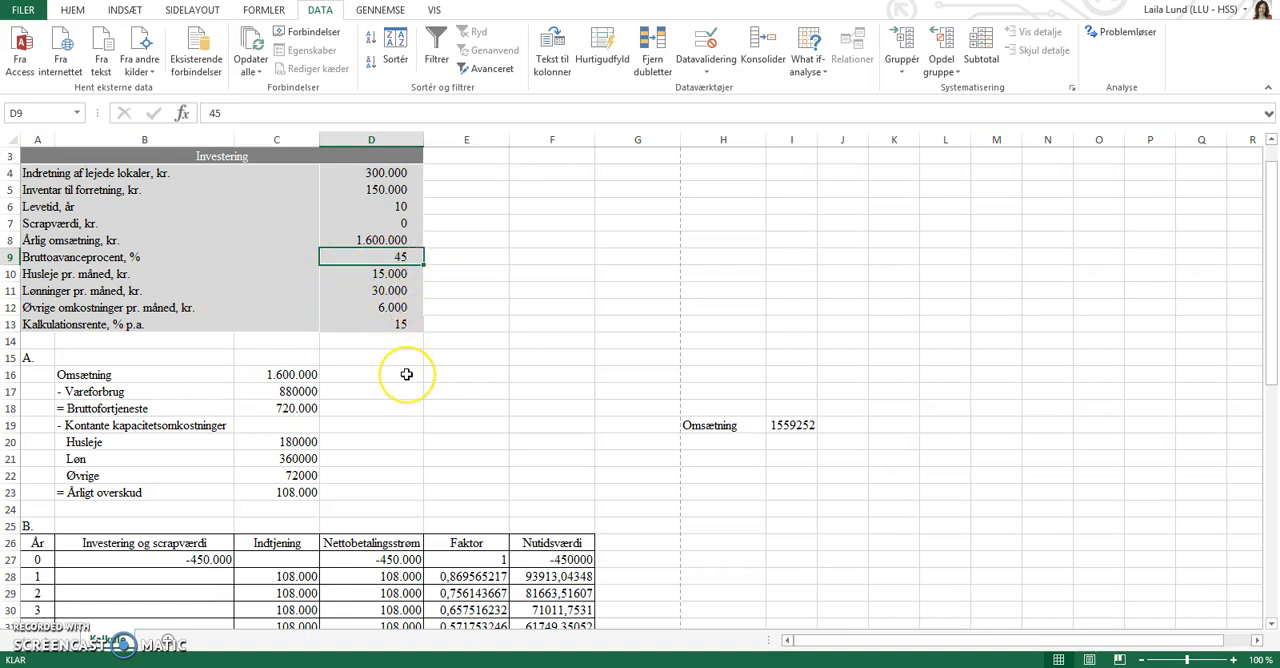
{"action": "scroll", "coordinate": [407, 374], "scroll_direction": "down", "scroll_amount": 1}
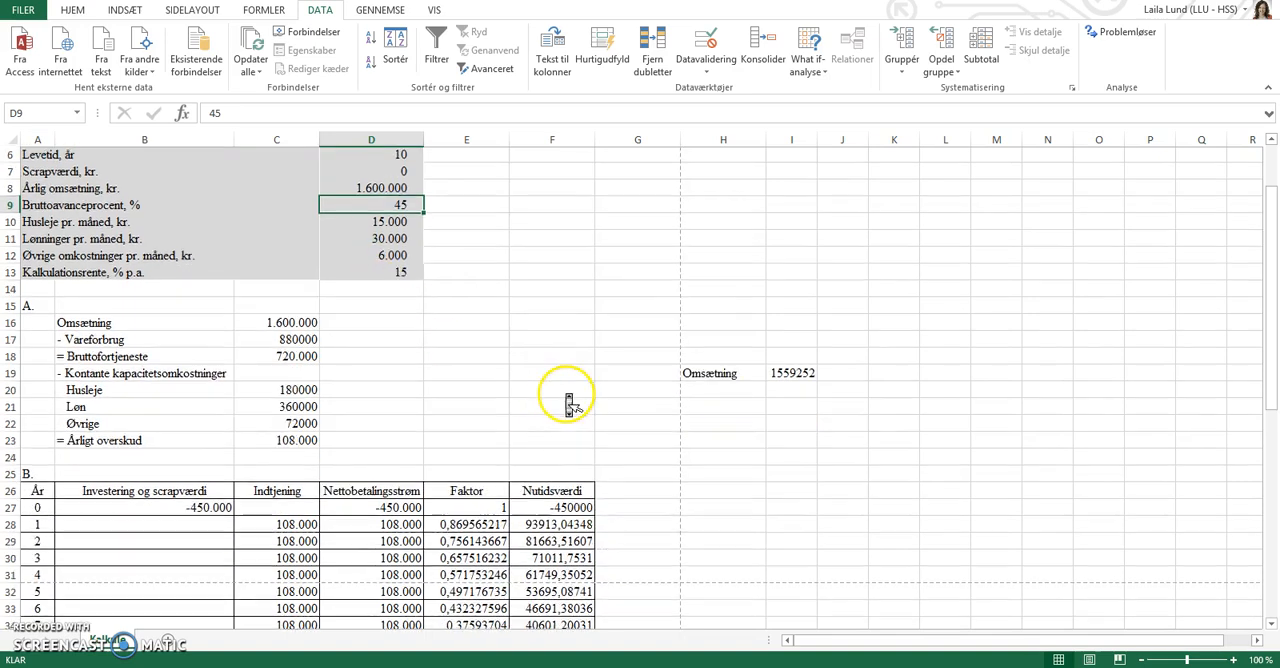
{"action": "scroll", "coordinate": [568, 396], "scroll_direction": "down", "scroll_amount": 3}
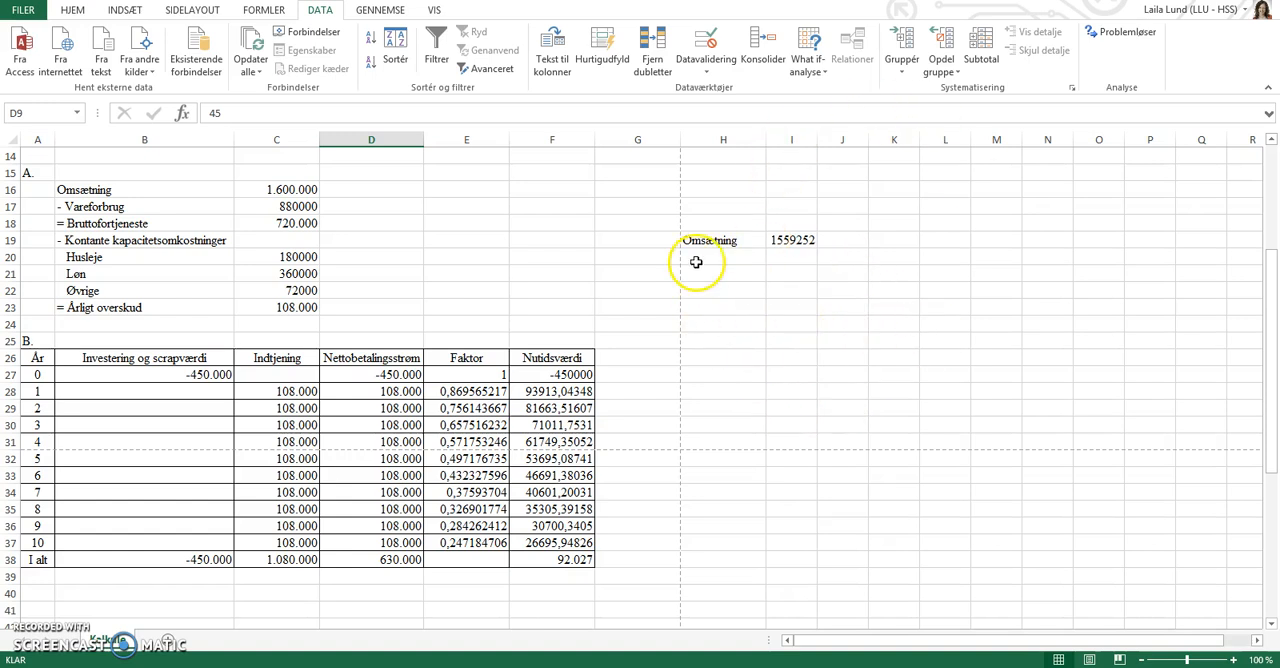
{"action": "left_click", "coordinate": [834, 246]}
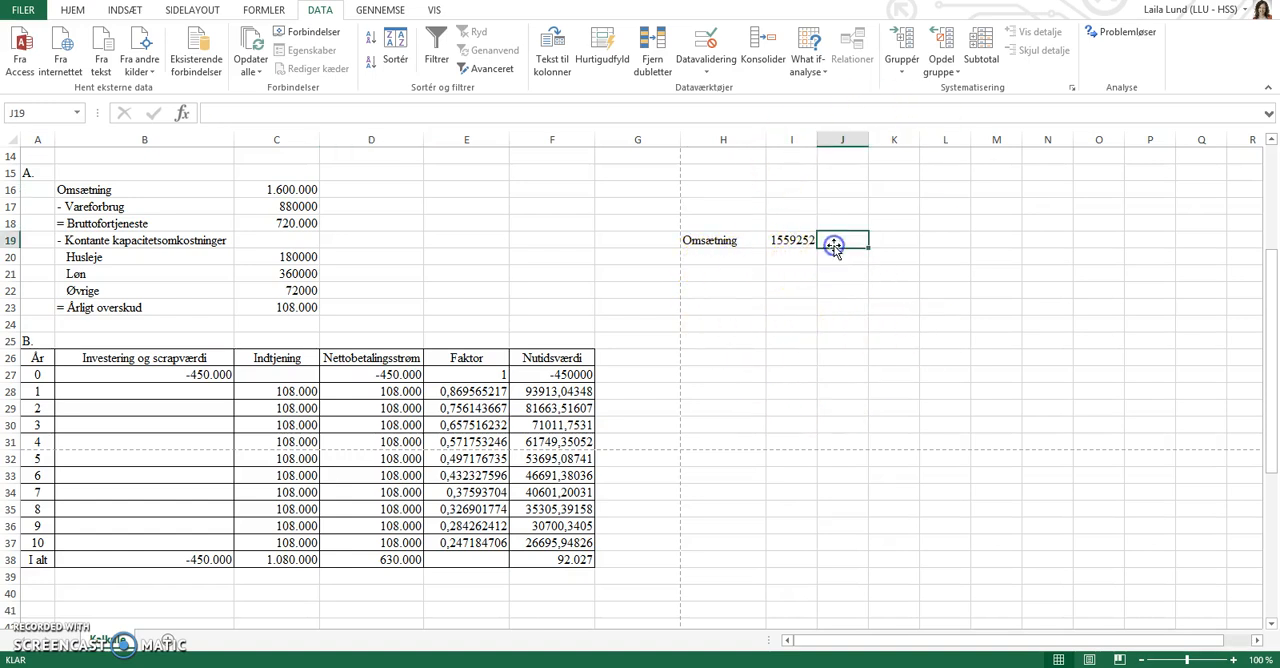
{"action": "type", "text": "="}
{"action": "scroll", "coordinate": [466, 212], "scroll_direction": "up", "scroll_amount": 1}
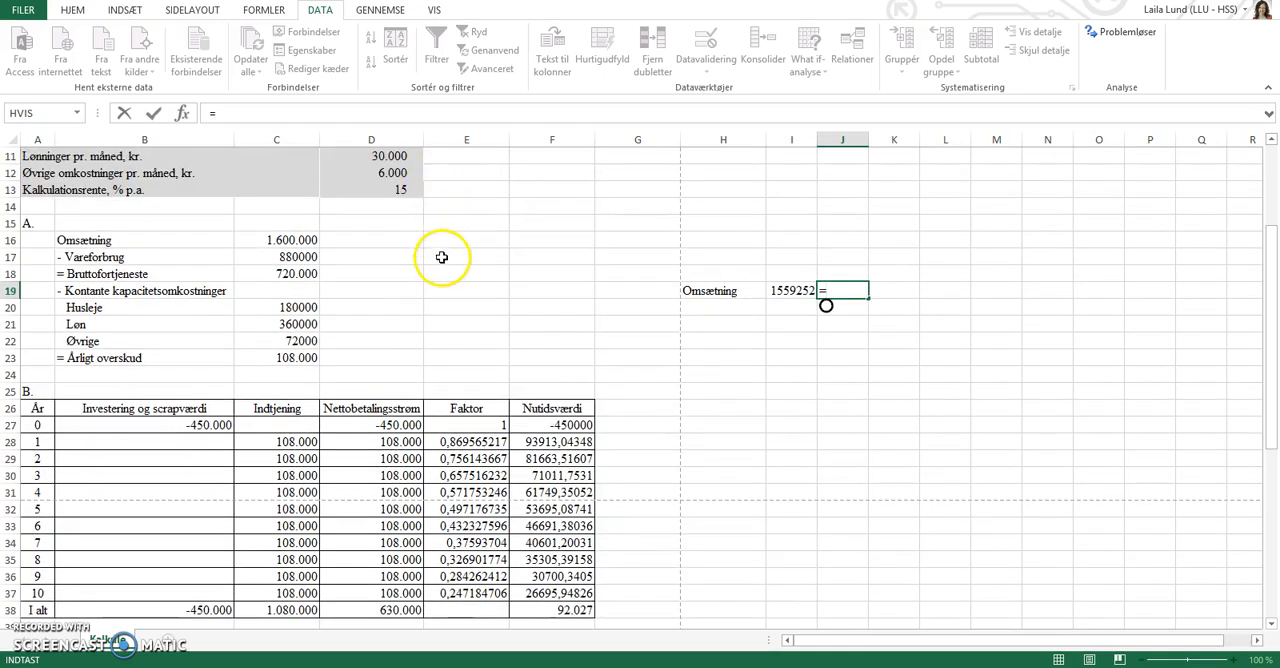
{"action": "scroll", "coordinate": [441, 257], "scroll_direction": "up", "scroll_amount": 1}
{"action": "left_click", "coordinate": [388, 155]}
{"action": "type", "text": "-"}
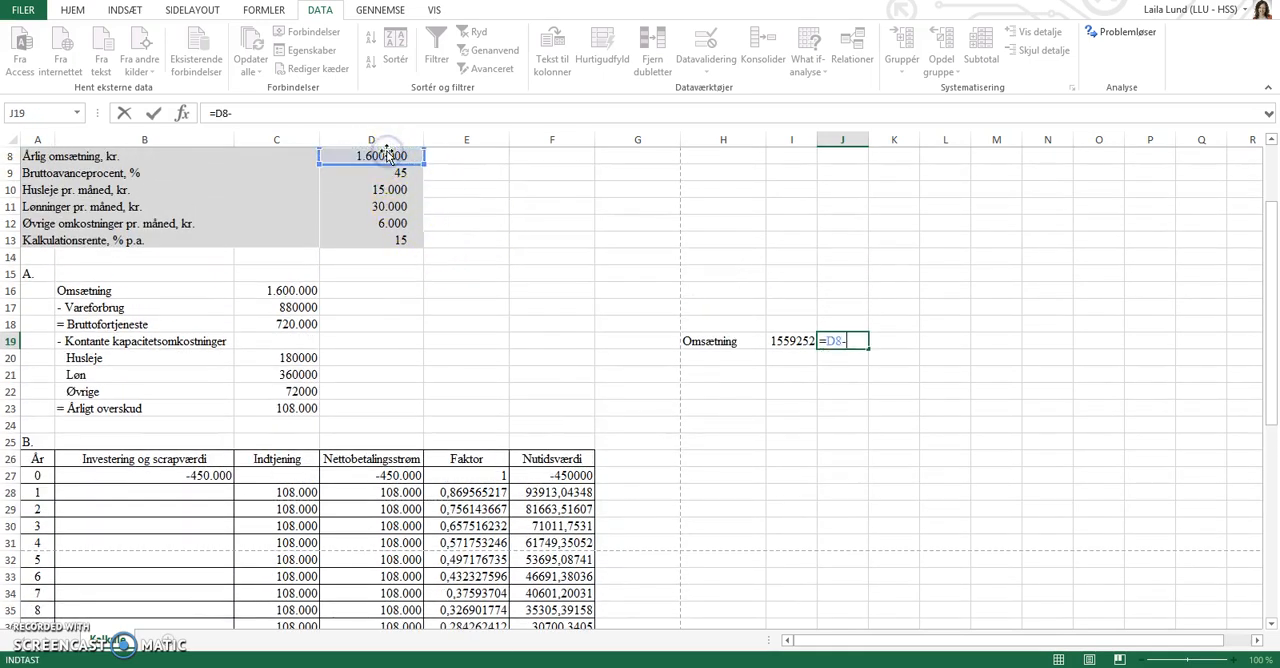
{"action": "left_click", "coordinate": [791, 341]}
{"action": "key", "text": "Return"}
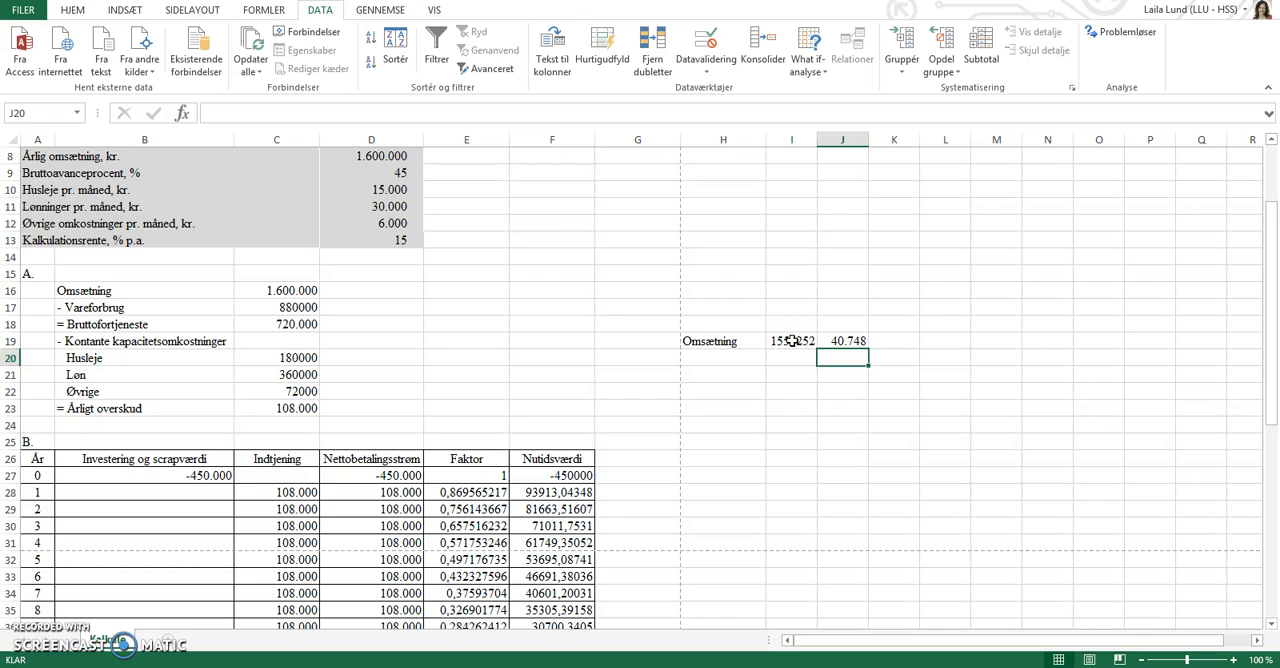
Calculate the revenue difference as a share of the expected annual revenue in K19 with =J19/D8.
{"action": "key", "text": "Right"}
{"action": "key", "text": "Up"}
{"action": "type", "text": "="}
{"action": "key", "text": "Left"}
{"action": "type", "text": "/"}
{"action": "left_click", "coordinate": [380, 156]}
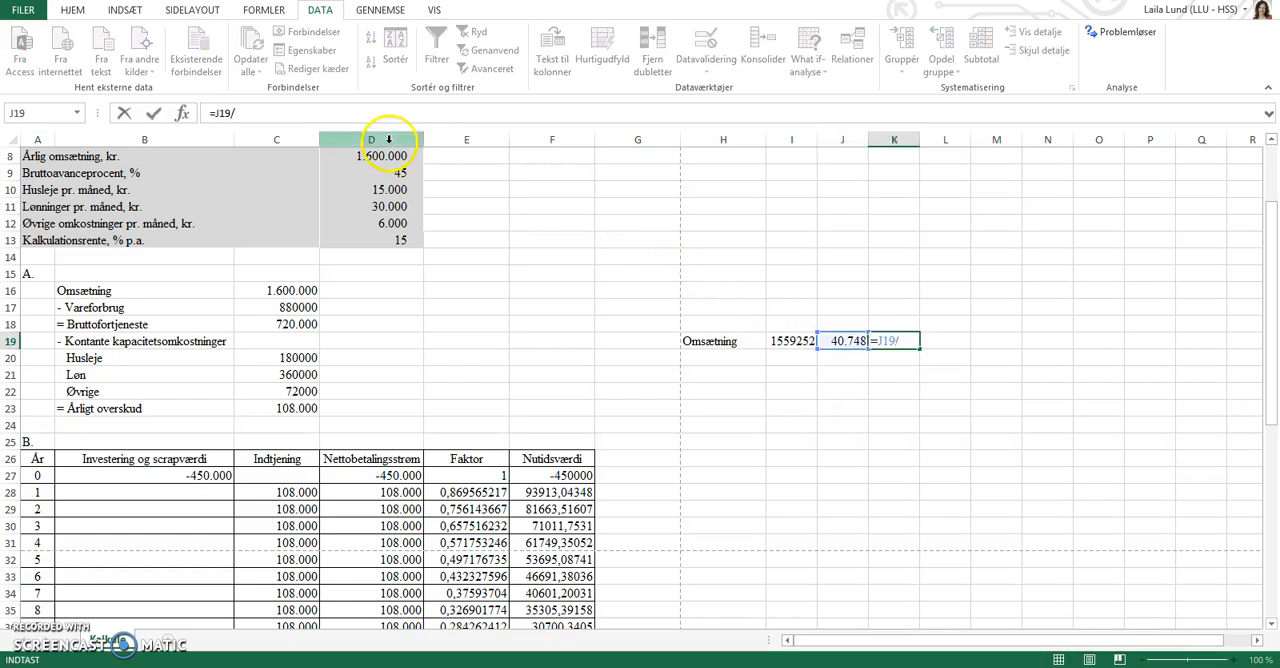
{"action": "key", "text": "ctrl+Return"}
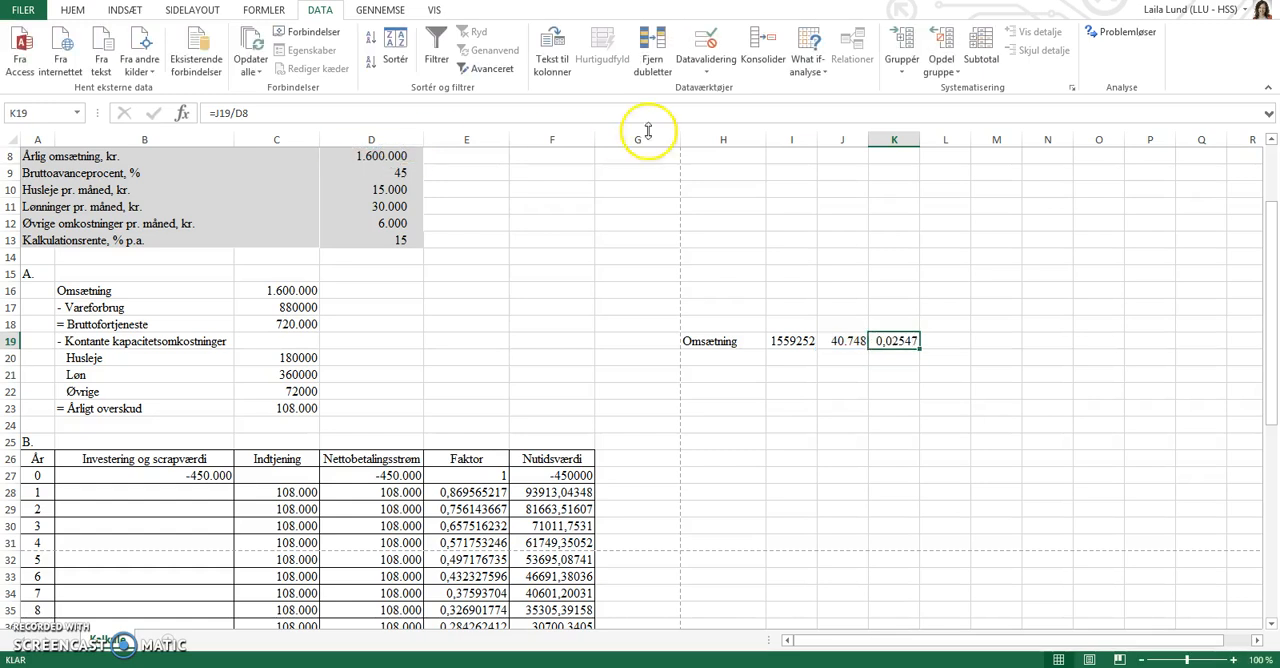
Format the share in K19 as a percentage with one decimal place.
{"action": "left_click", "coordinate": [78, 10]}
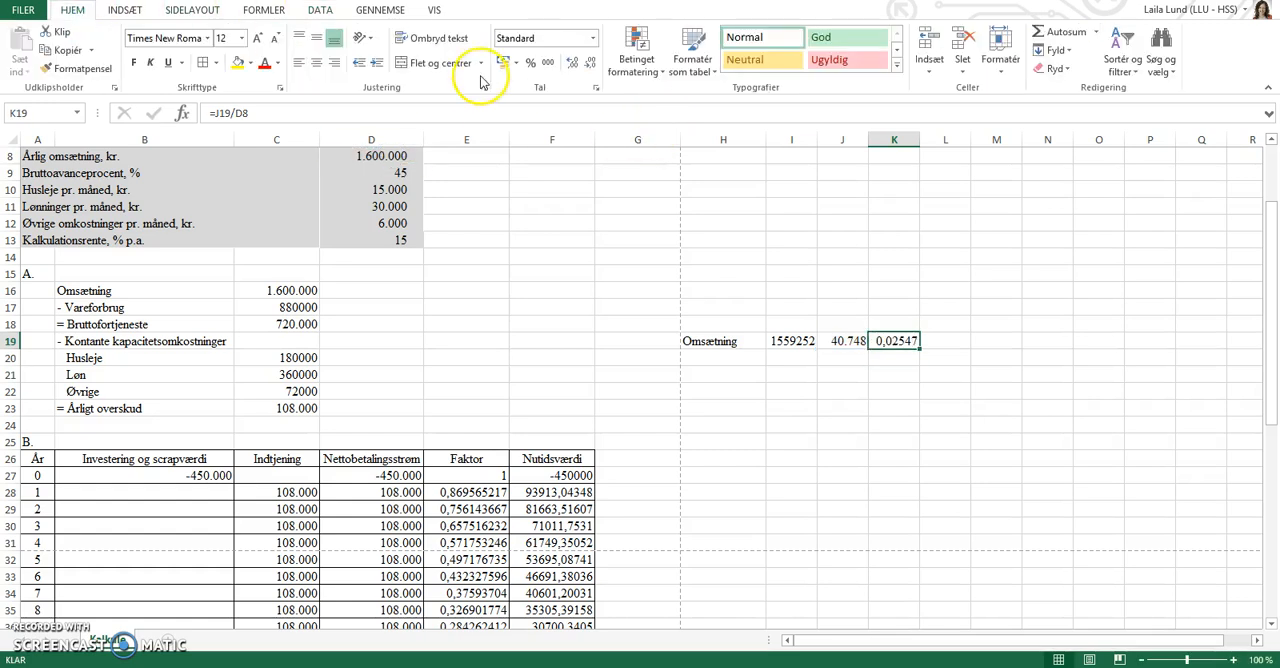
{"action": "left_click", "coordinate": [531, 62]}
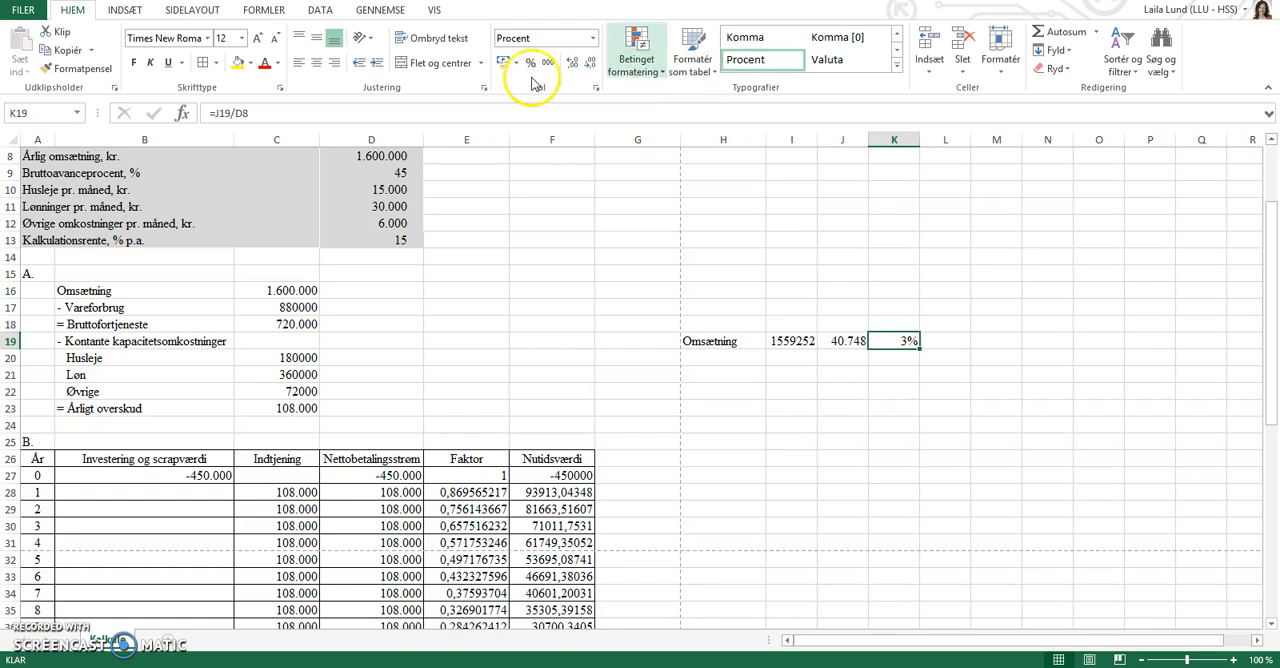
{"action": "left_click", "coordinate": [573, 64]}
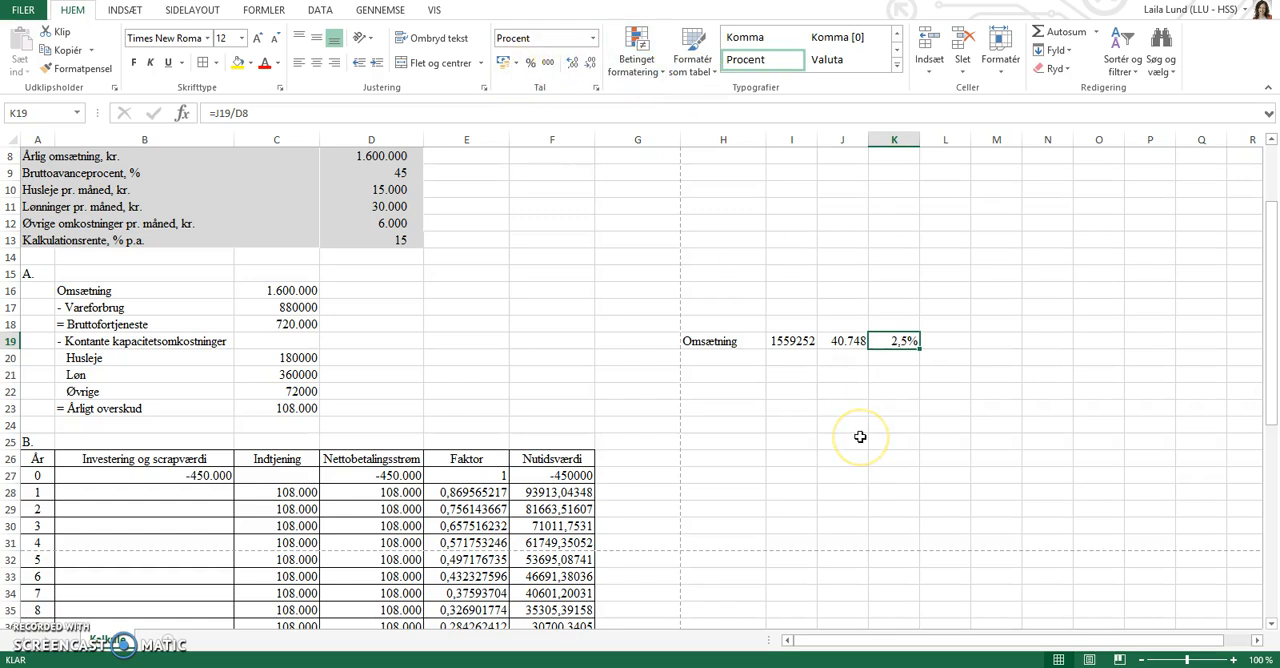
{"action": "left_click", "coordinate": [930, 341]}
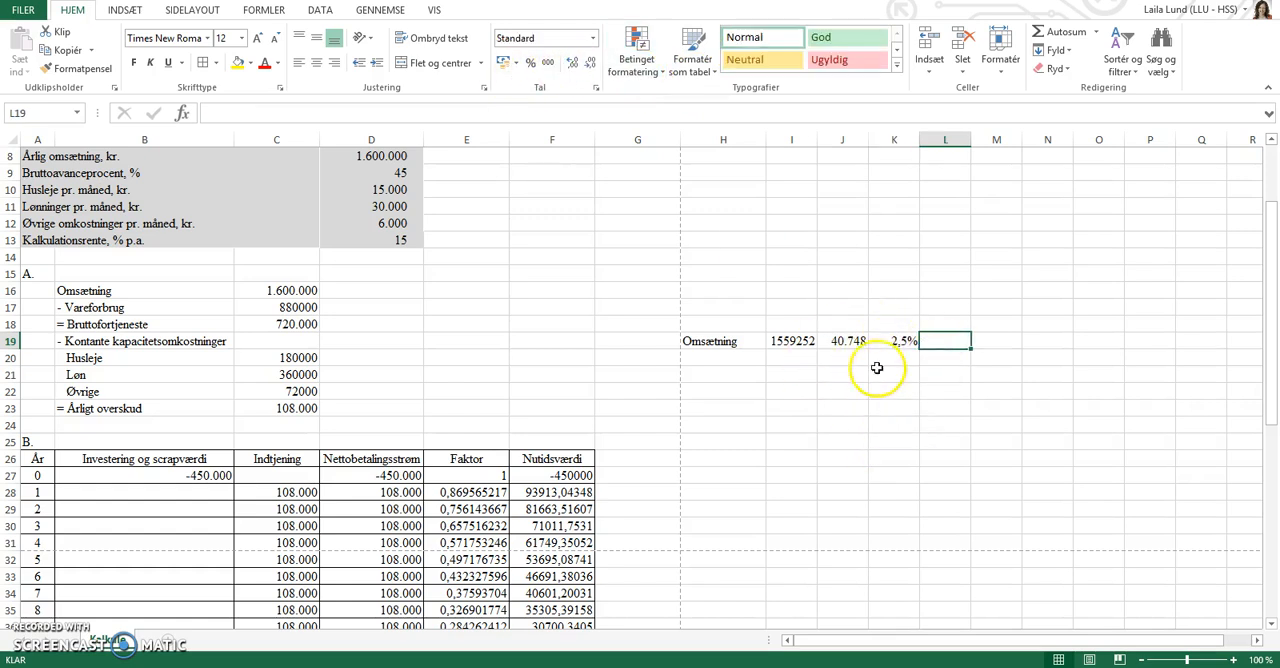
{"action": "scroll", "coordinate": [575, 490], "scroll_direction": "down", "scroll_amount": 1}
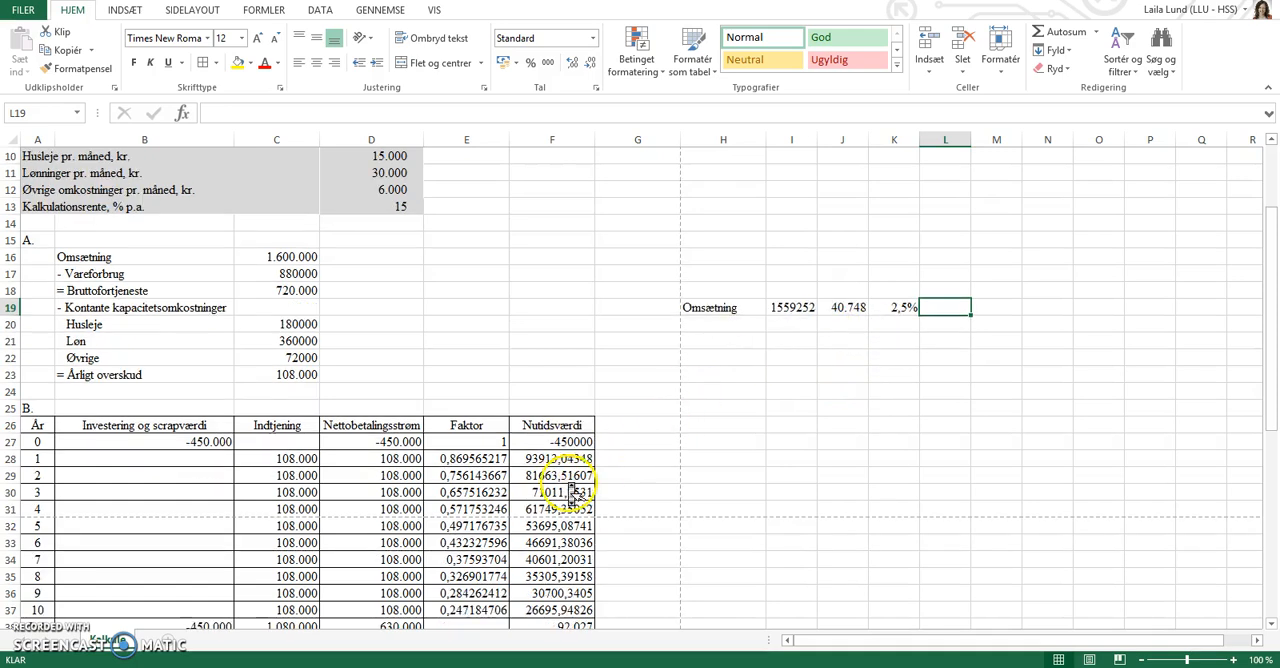
{"action": "scroll", "coordinate": [575, 490], "scroll_direction": "down", "scroll_amount": 1}
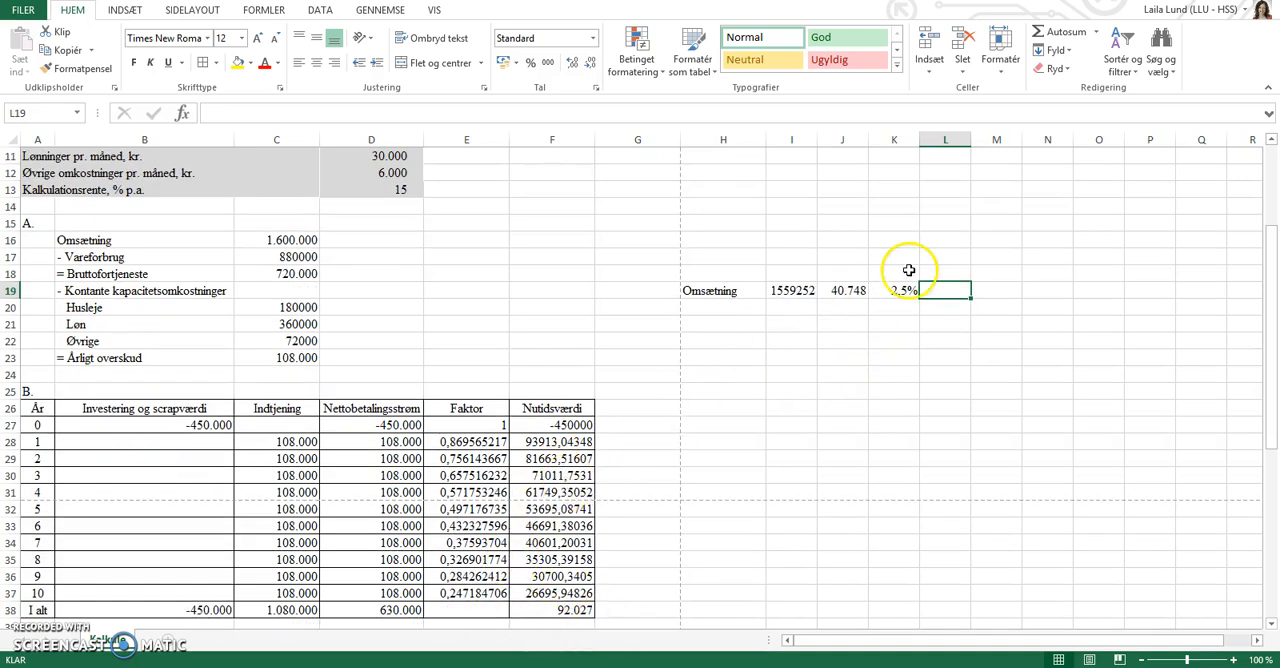